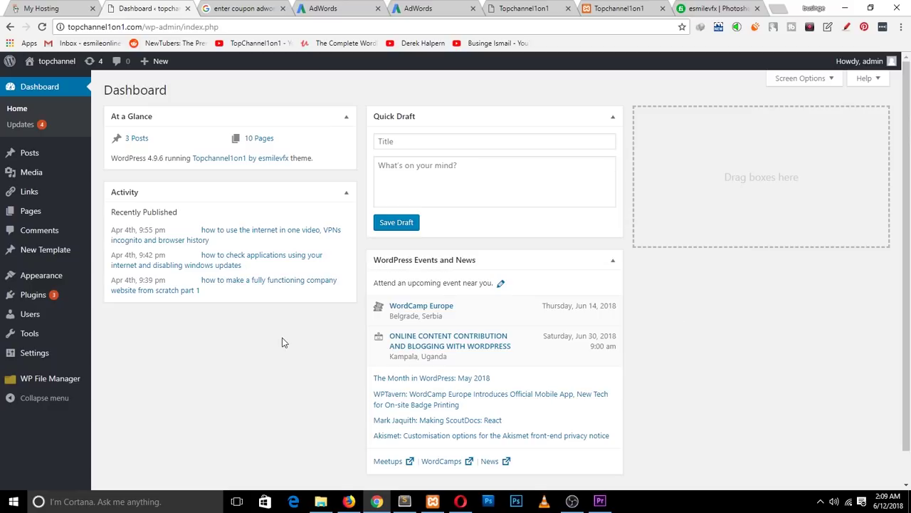
- Start a new user account from the Users section with the username test_user
{"action": "left_click", "coordinate": [48, 317]}
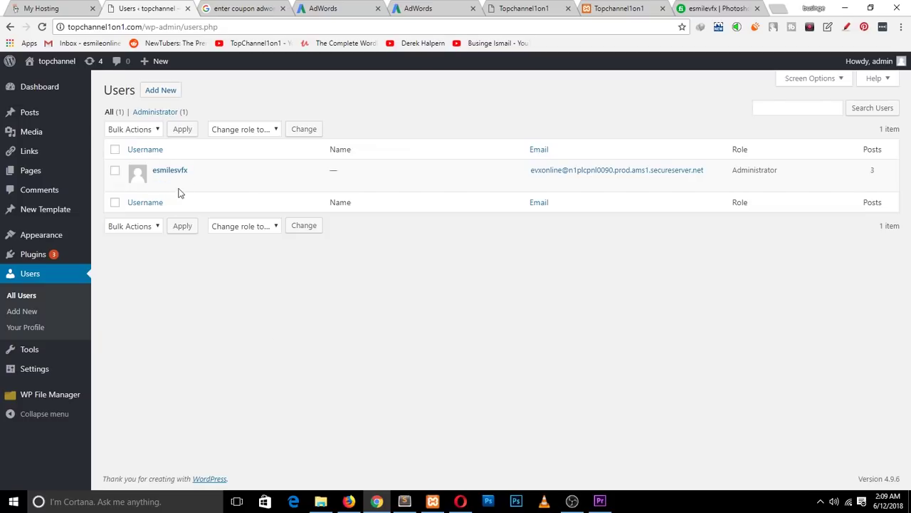
{"action": "left_click", "coordinate": [160, 90]}
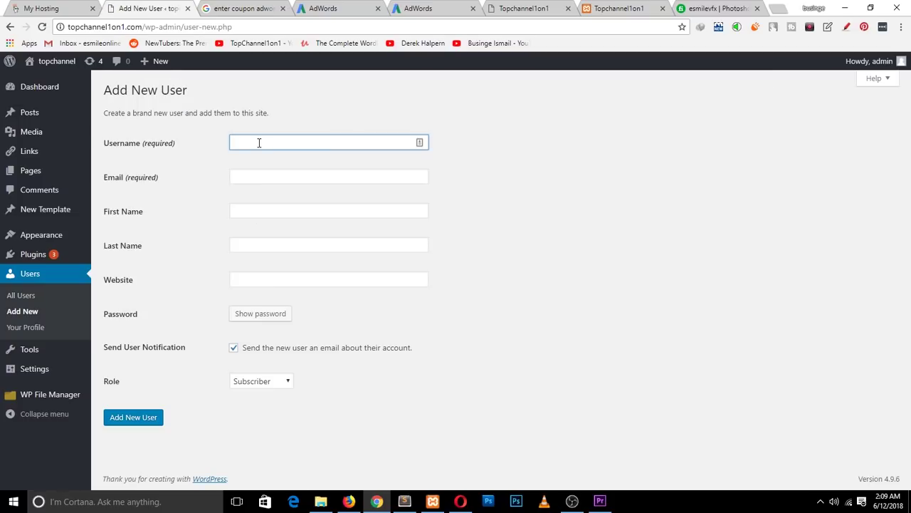
{"action": "type", "text": "test_user"}
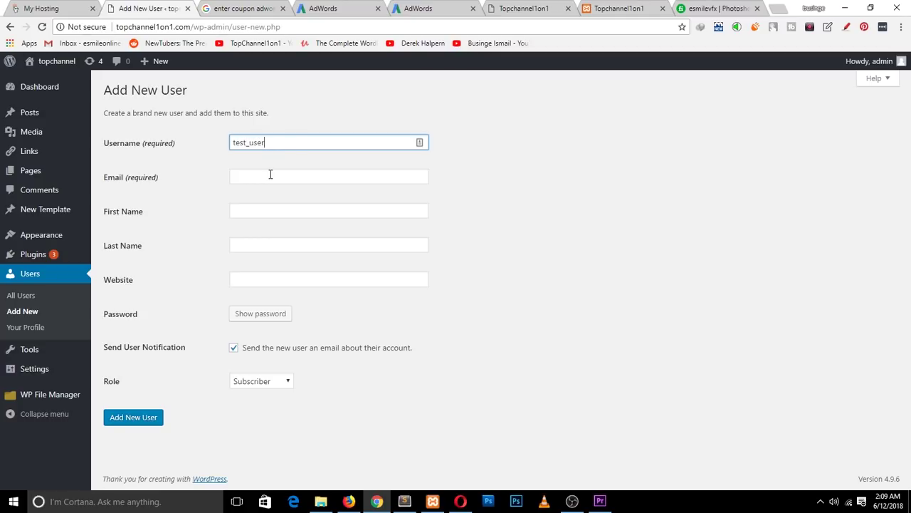
- Fill in the new user's email, first name and last name from the autofill suggestion, leaving the website empty
{"action": "left_click", "coordinate": [271, 175]}
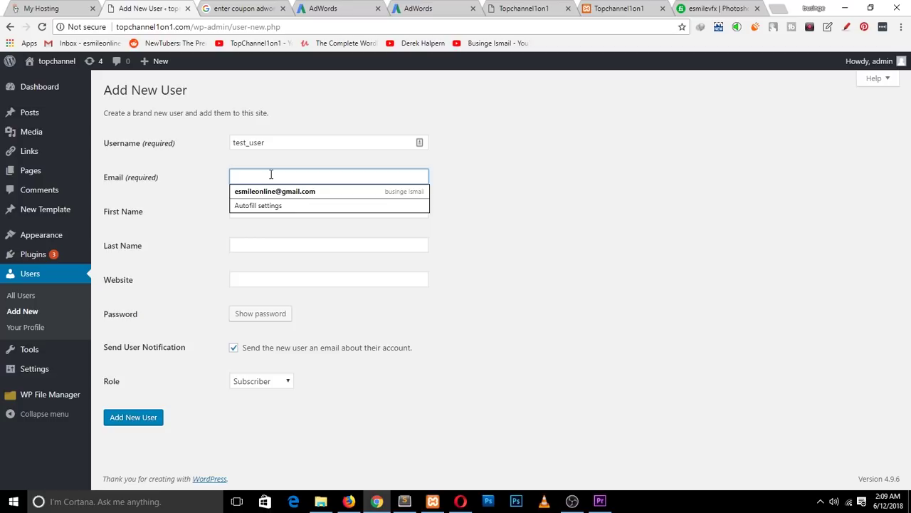
{"action": "left_click", "coordinate": [283, 192]}
{"action": "double_click", "coordinate": [288, 208]}
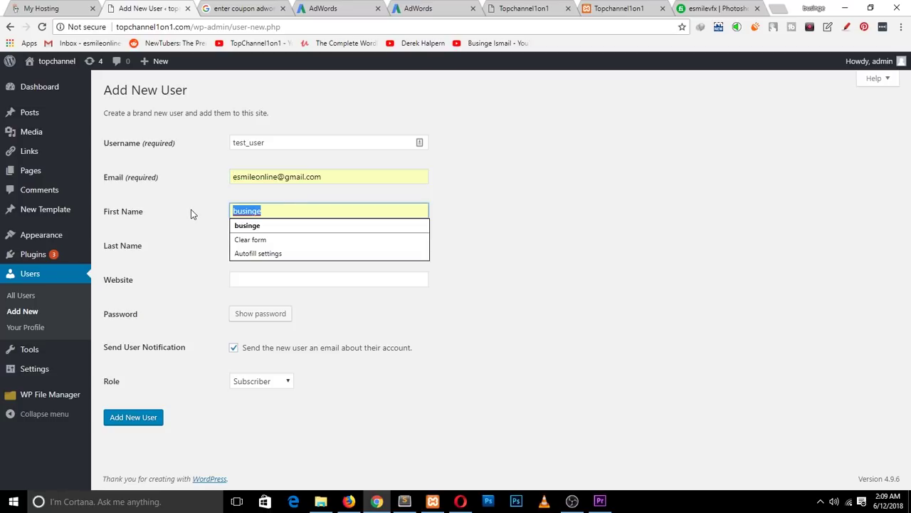
{"action": "left_click", "coordinate": [178, 246]}
{"action": "left_click", "coordinate": [284, 277]}
{"action": "left_click", "coordinate": [636, 200]}
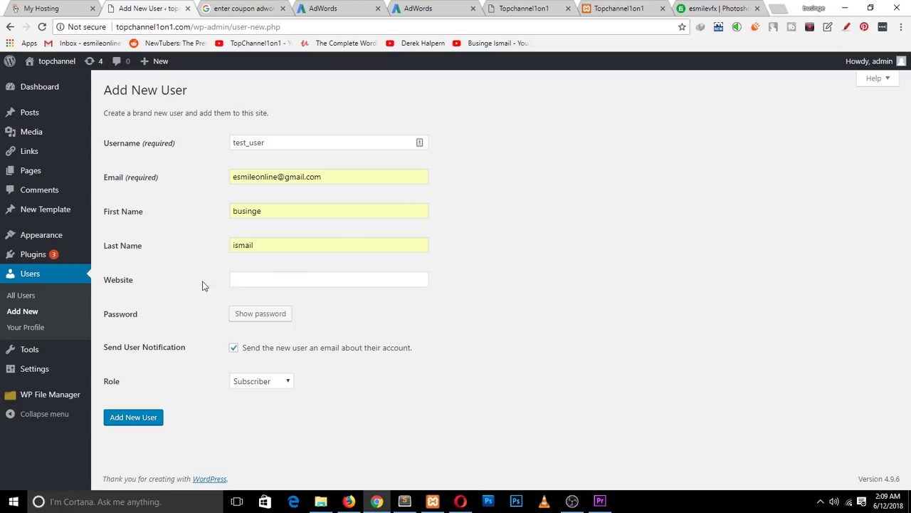
- Generate a password for the new user and review the email entry
{"action": "left_click", "coordinate": [275, 313]}
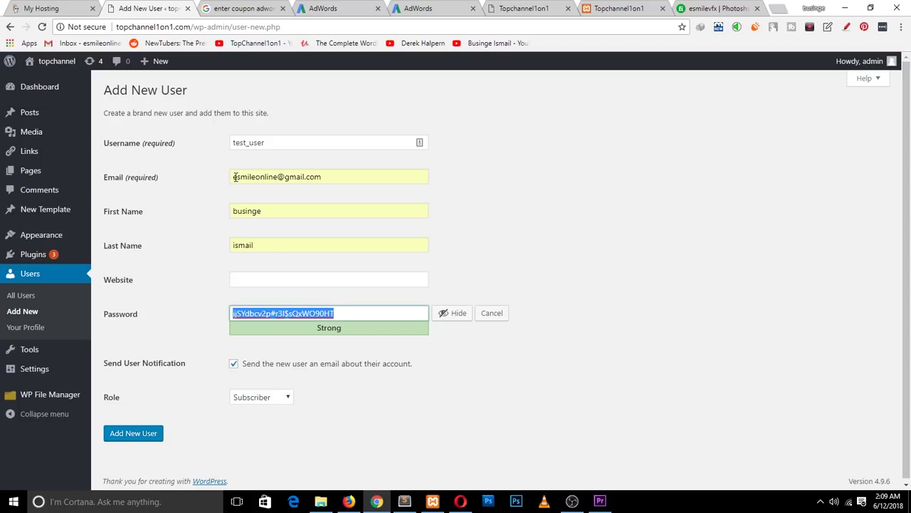
{"action": "left_click_drag", "start_coordinate": [235, 177], "coordinate": [331, 175]}
{"action": "left_click", "coordinate": [411, 242]}
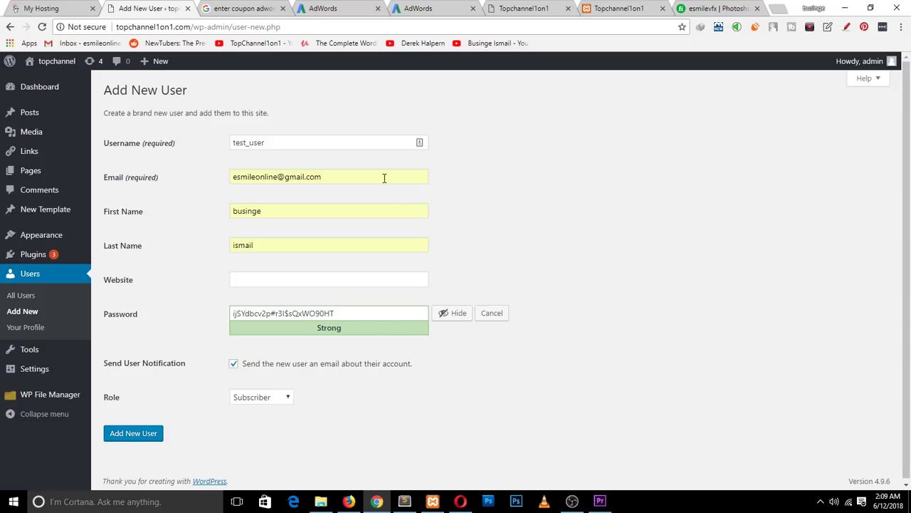
{"action": "left_click", "coordinate": [332, 177]}
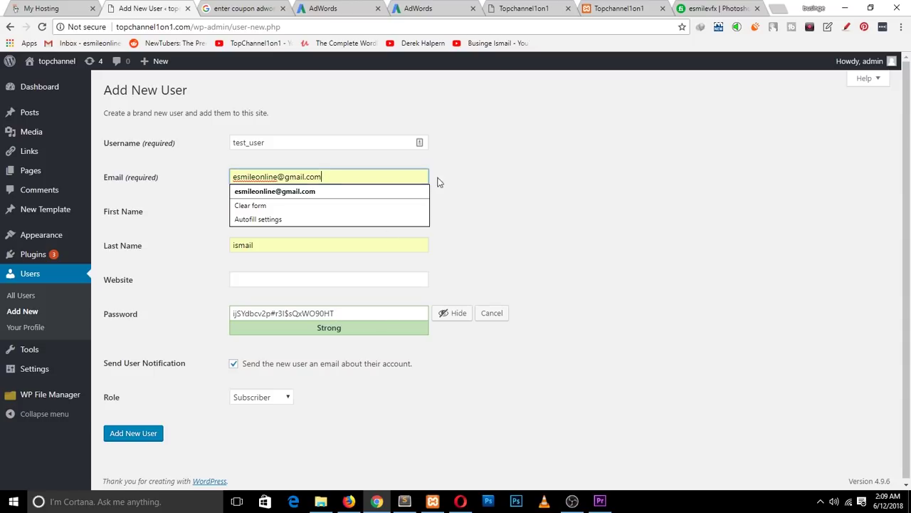
{"action": "left_click", "coordinate": [485, 189]}
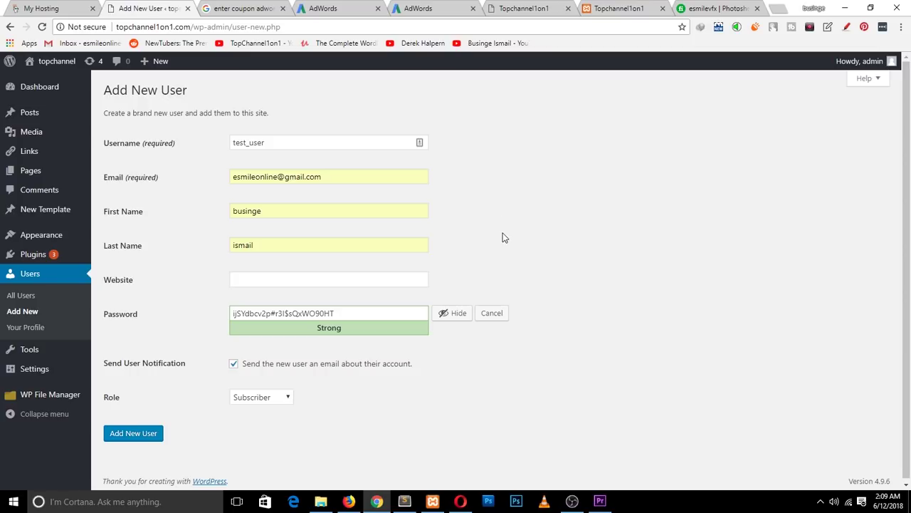
- Set the role to Contributor, create the new user and decline saving the password in the browser
{"action": "scroll", "coordinate": [468, 279], "scroll_direction": "down", "scroll_amount": 1}
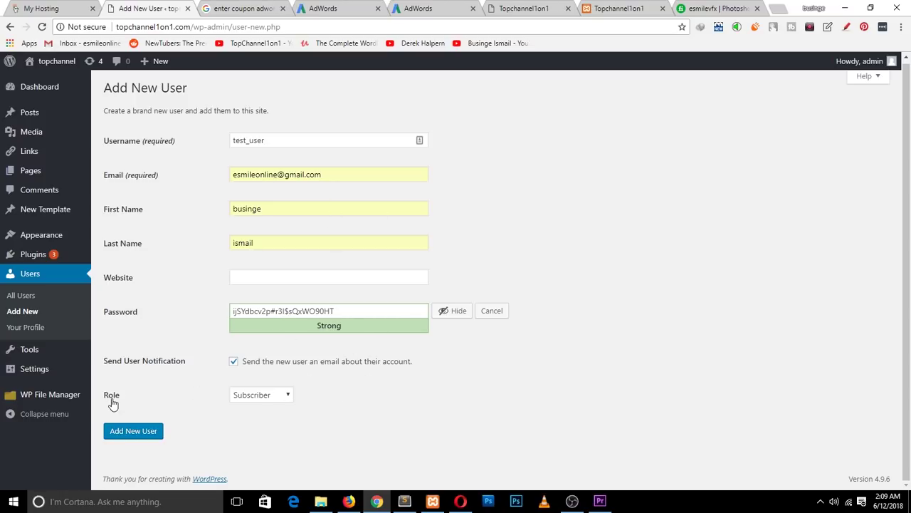
{"action": "left_click", "coordinate": [254, 397]}
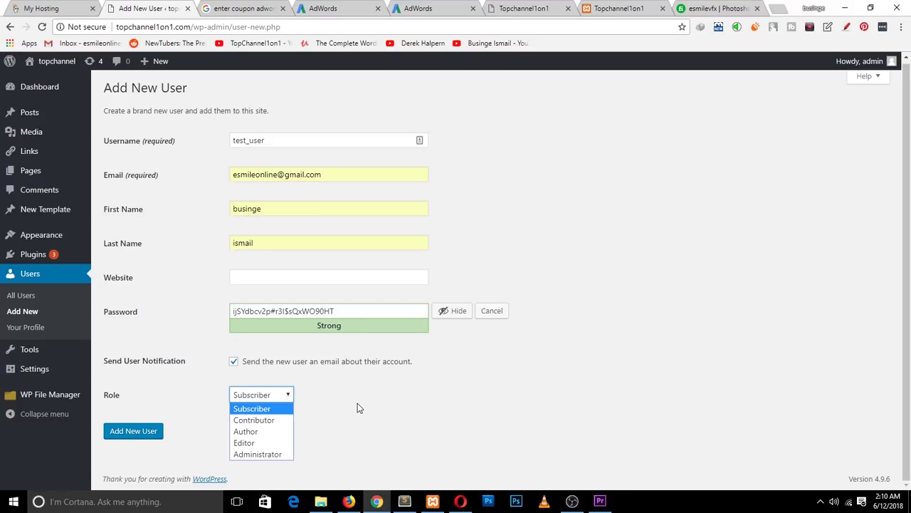
{"action": "left_click", "coordinate": [284, 422]}
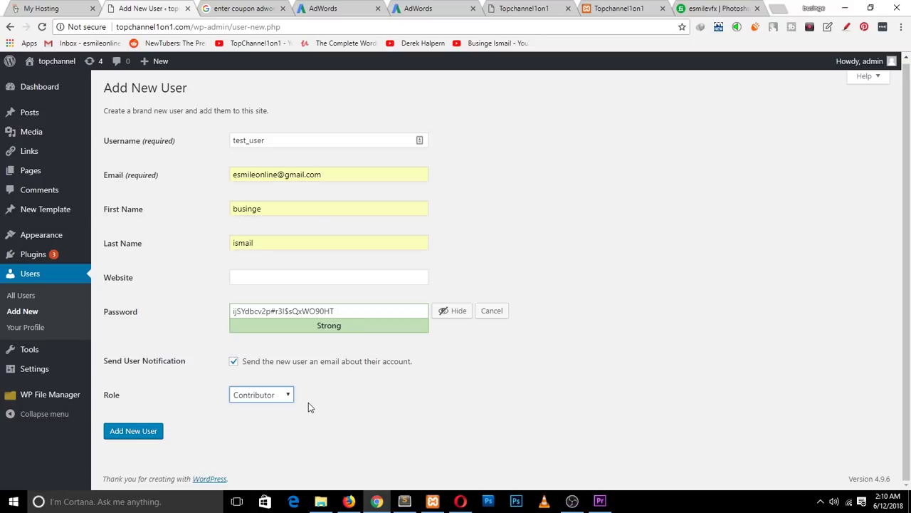
{"action": "left_click", "coordinate": [154, 432]}
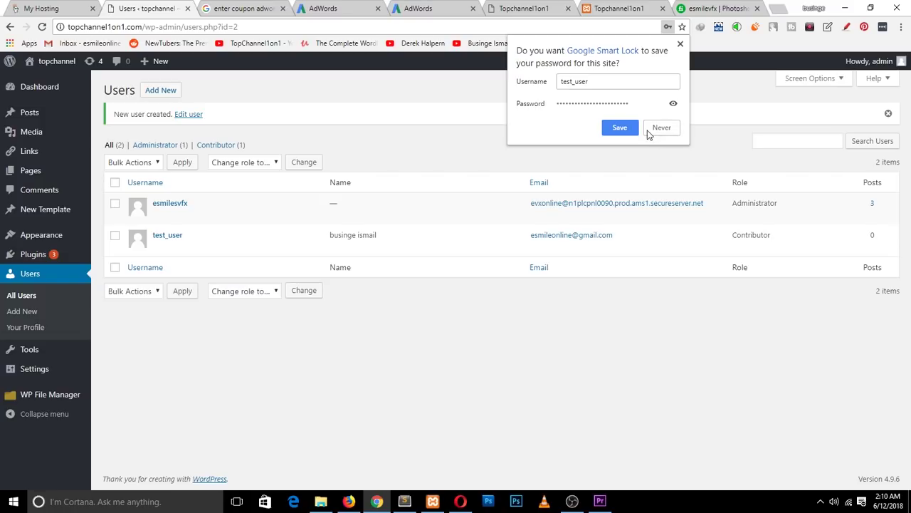
{"action": "left_click", "coordinate": [673, 104]}
{"action": "left_click", "coordinate": [671, 129]}
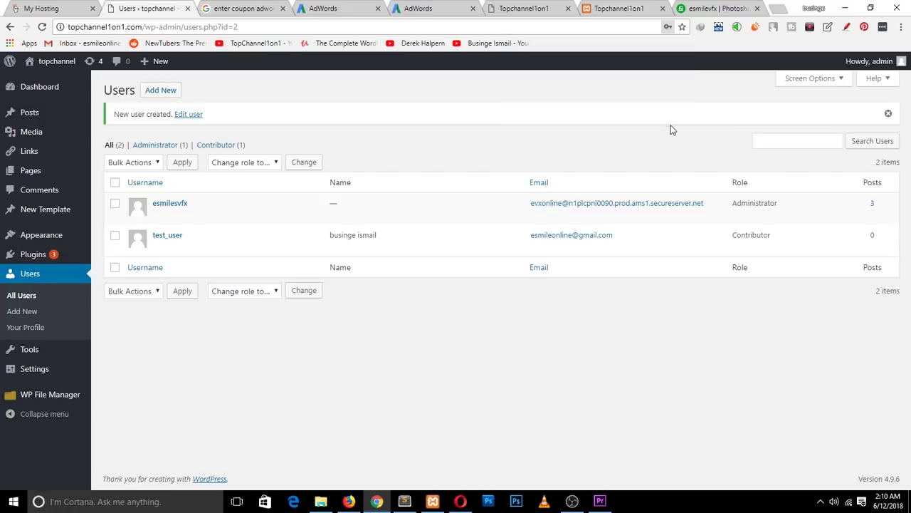
- Open test_user's profile for editing and generate a new password under Account Management
{"action": "left_click", "coordinate": [158, 247]}
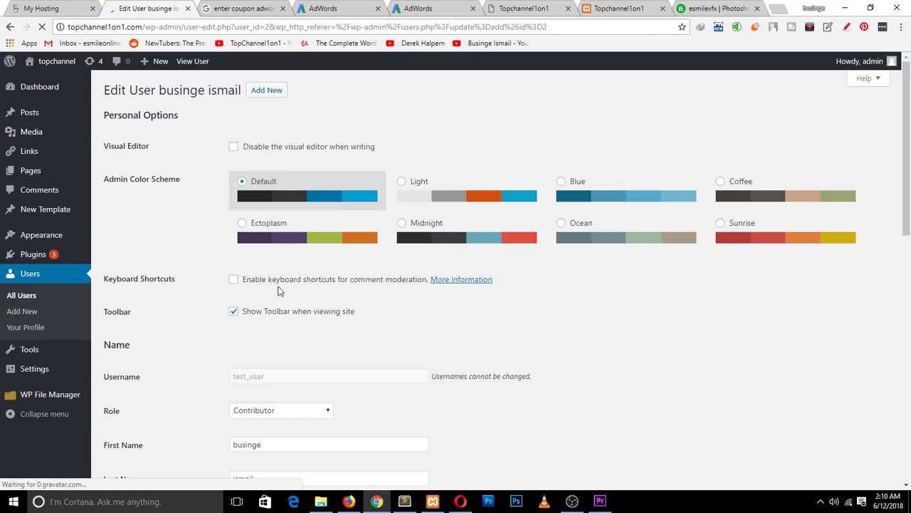
{"action": "scroll", "coordinate": [279, 290], "scroll_direction": "down", "scroll_amount": 7}
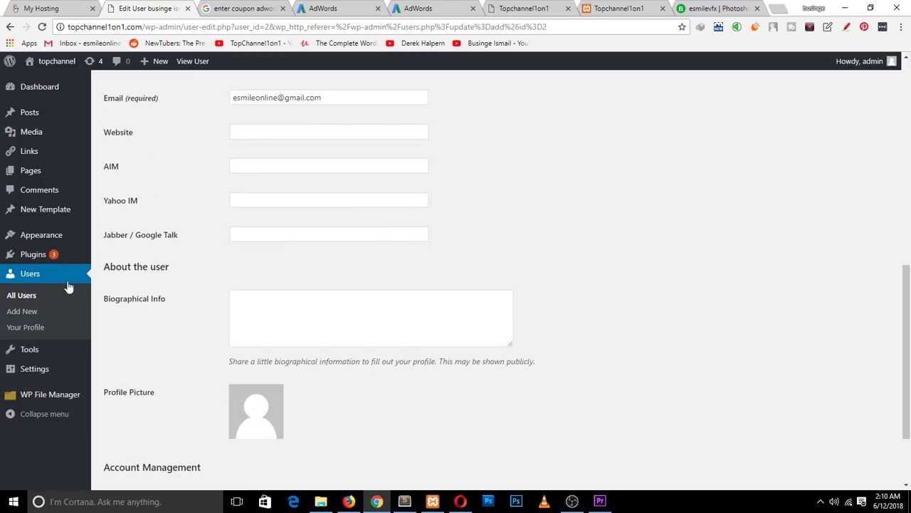
{"action": "scroll", "coordinate": [211, 298], "scroll_direction": "up", "scroll_amount": 6}
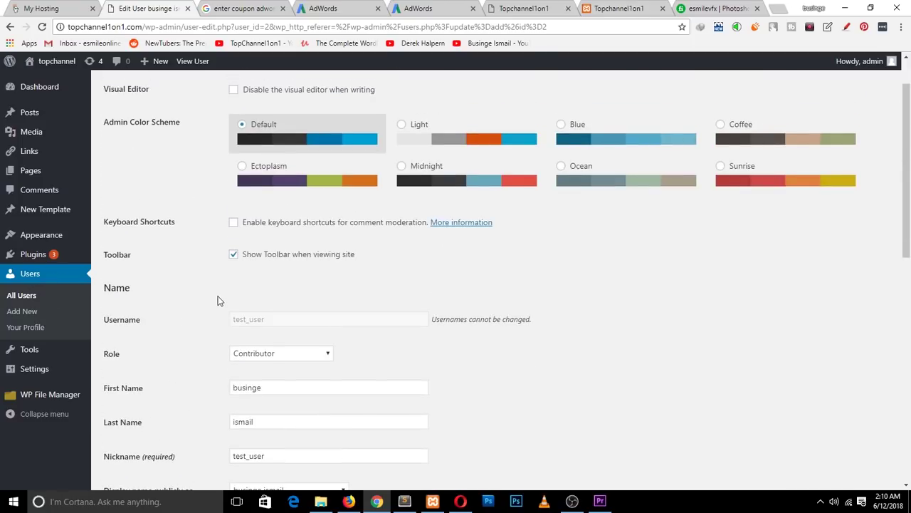
{"action": "scroll", "coordinate": [227, 291], "scroll_direction": "down", "scroll_amount": 7}
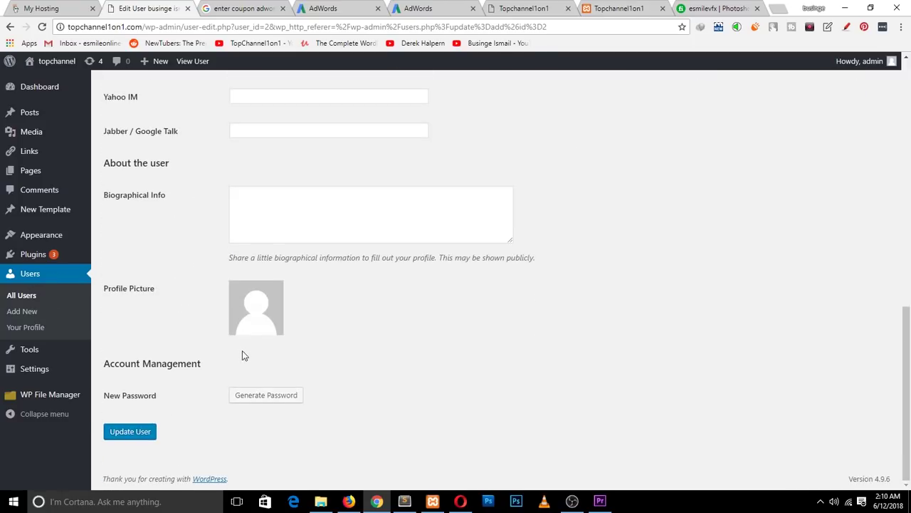
{"action": "left_click", "coordinate": [258, 396]}
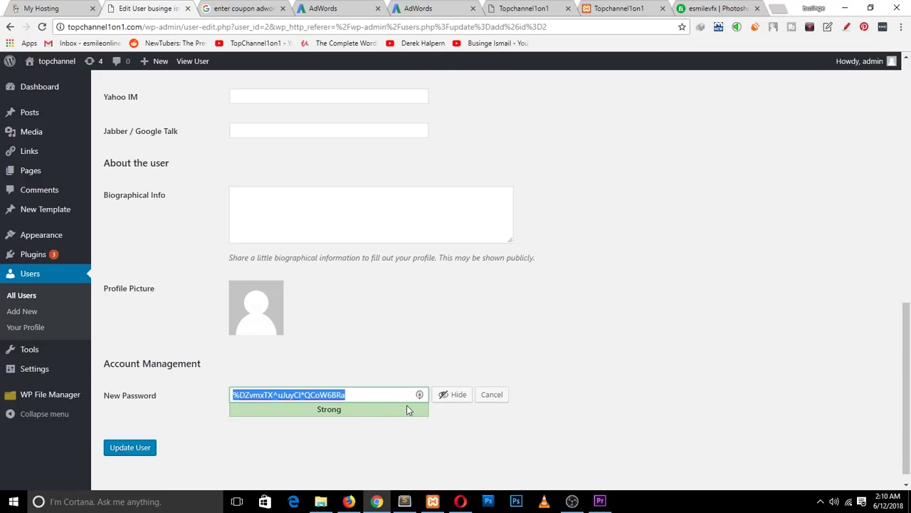
- Open an incognito window and load the topchannel1on1.com/wp-admin login page
{"action": "left_click", "coordinate": [901, 28]}
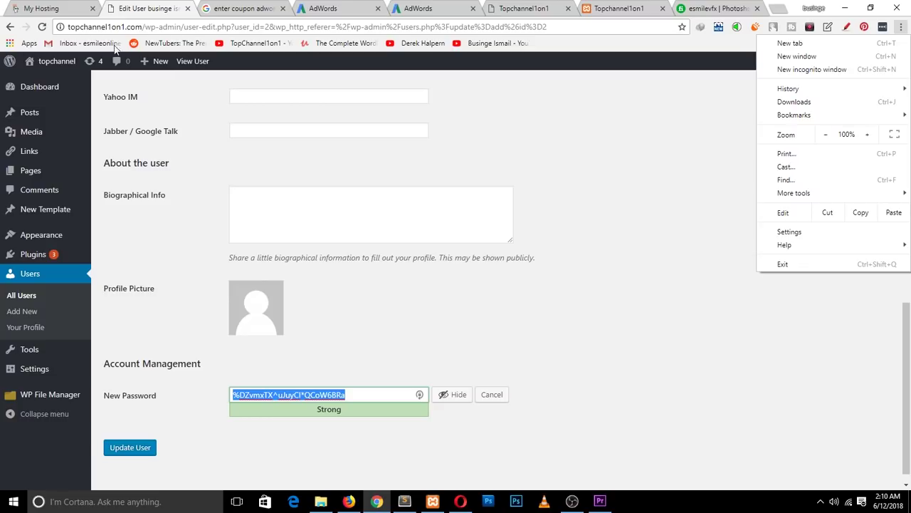
{"action": "left_click", "coordinate": [859, 68]}
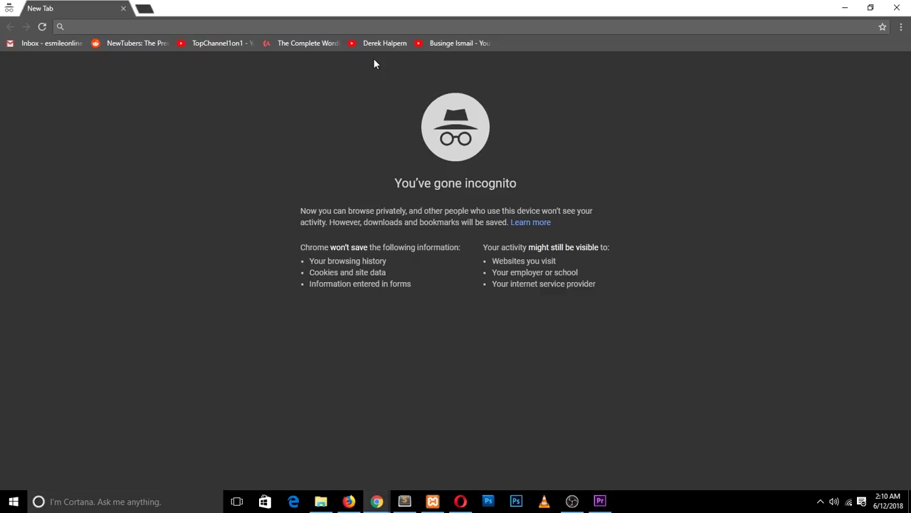
{"action": "type", "text": "to"}
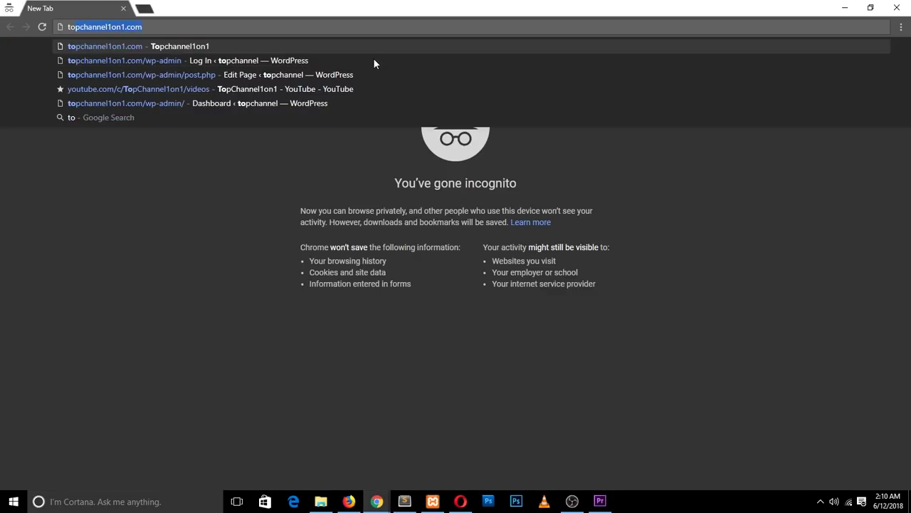
{"action": "key", "text": "Right"}
{"action": "type", "text": "/"}
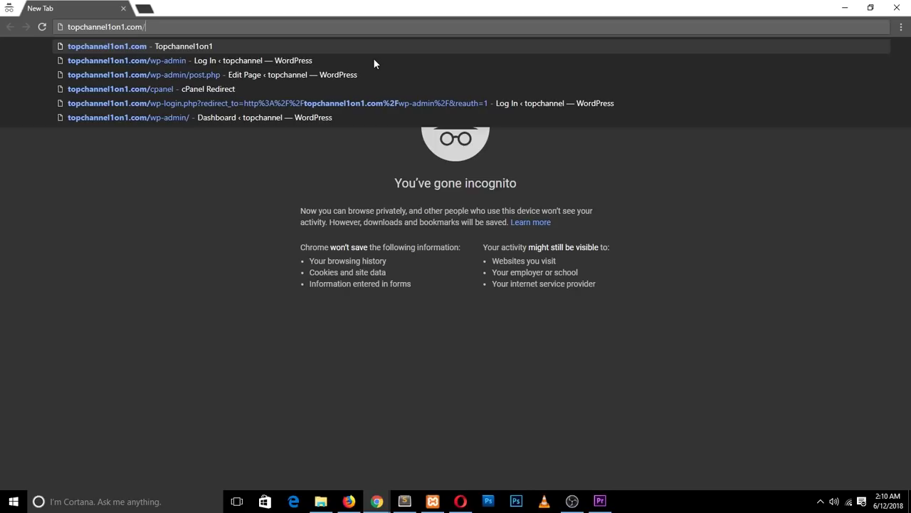
{"action": "type", "text": "wp-"}
{"action": "key", "text": "Return"}
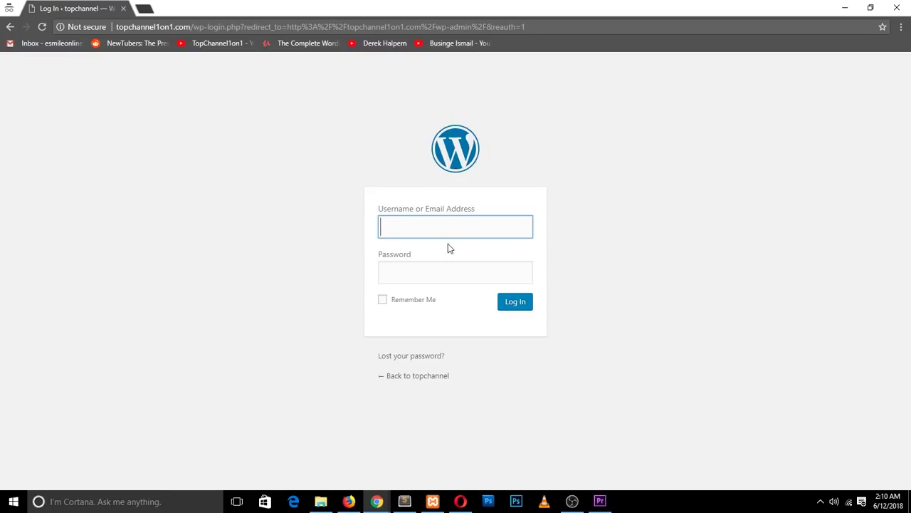
- Try to log in as test_user, pasting the account password into the Password field
{"action": "type", "text": "test_user"}
{"action": "left_click", "coordinate": [449, 278]}
{"action": "key", "text": "ctrl+v"}
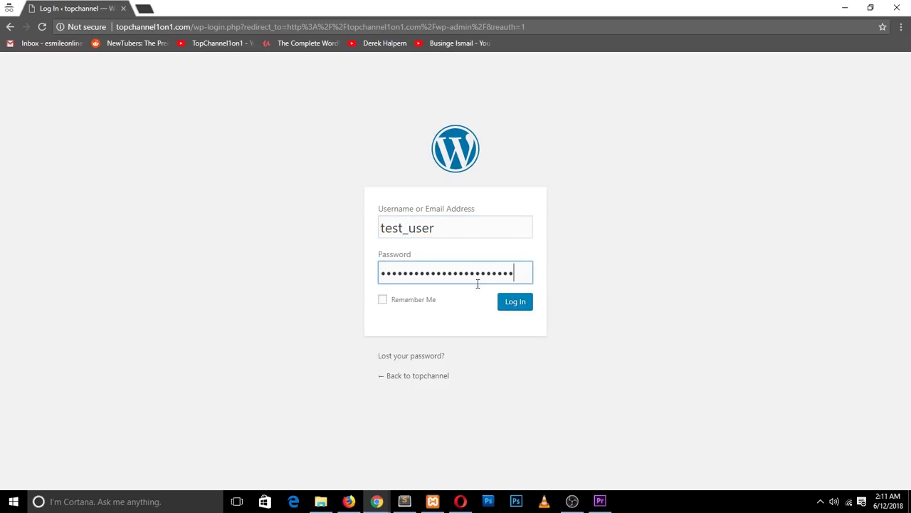
{"action": "left_click", "coordinate": [516, 305]}
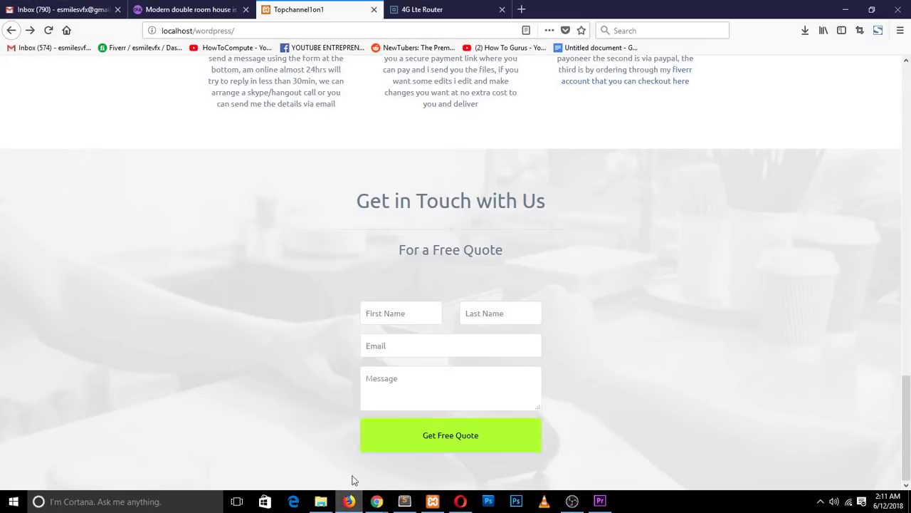
- Review test_user's profile in the regular browser window and check the login result in the incognito window
{"action": "left_click", "coordinate": [352, 502]}
{"action": "left_click", "coordinate": [377, 501]}
{"action": "mouse_move", "coordinate": [377, 501]}
{"action": "left_click", "coordinate": [354, 453]}
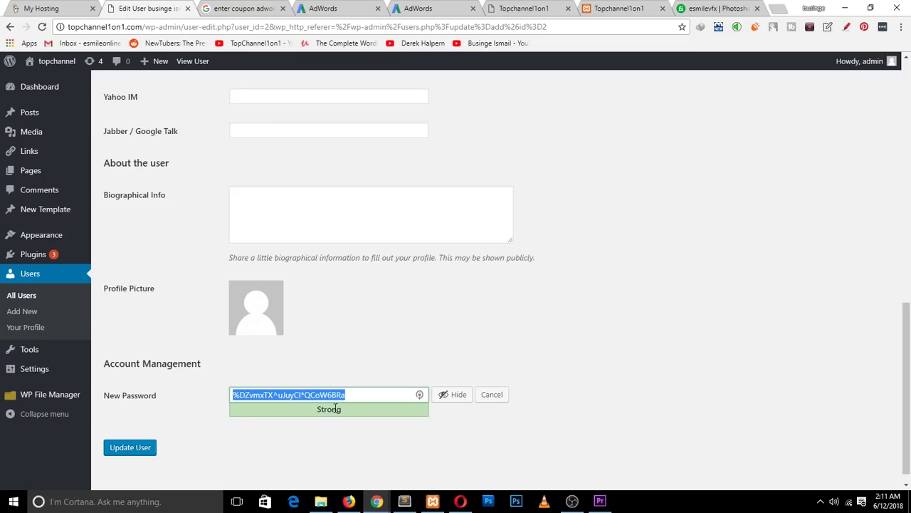
{"action": "scroll", "coordinate": [337, 258], "scroll_direction": "up", "scroll_amount": 6}
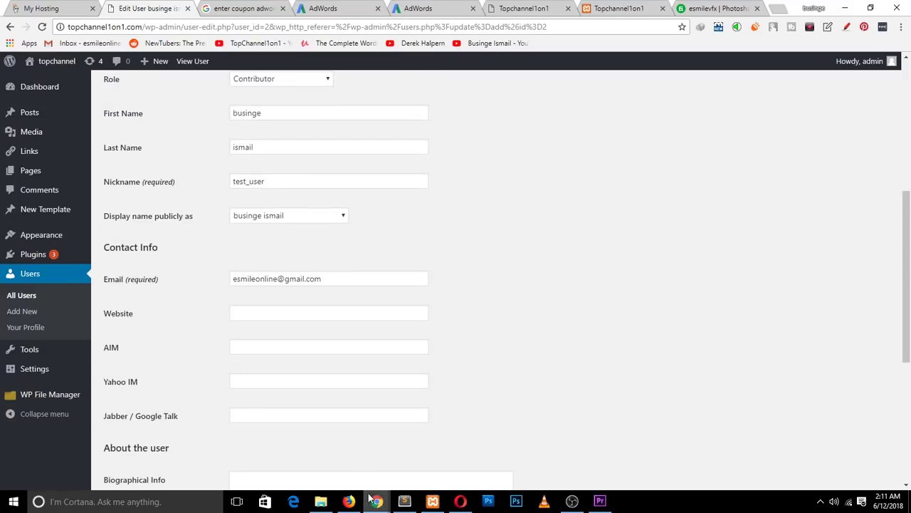
{"action": "mouse_move", "coordinate": [375, 500]}
{"action": "left_click", "coordinate": [428, 453]}
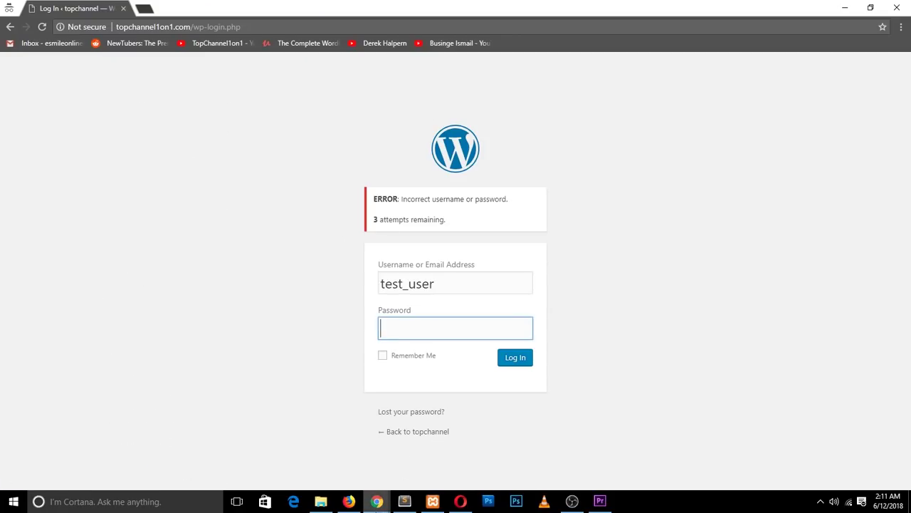
- Return to test_user's profile in the regular browser window and save the generated new password by updating the user
{"action": "left_click", "coordinate": [349, 502]}
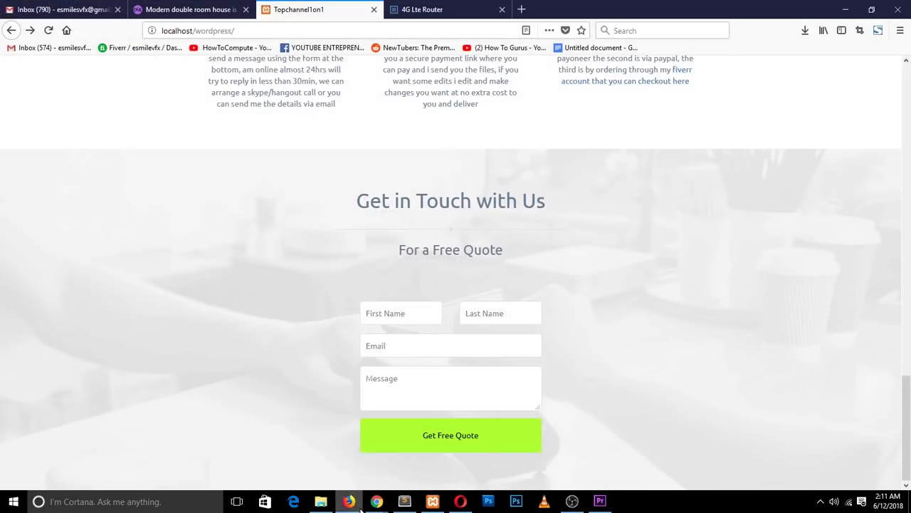
{"action": "left_click", "coordinate": [378, 501]}
{"action": "left_click", "coordinate": [368, 460]}
{"action": "scroll", "coordinate": [404, 429], "scroll_direction": "down", "scroll_amount": 3}
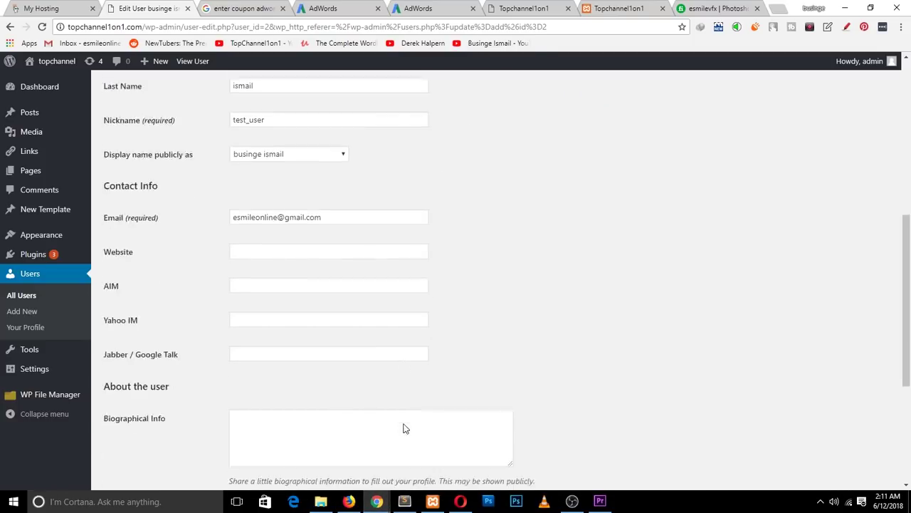
{"action": "scroll", "coordinate": [404, 428], "scroll_direction": "down", "scroll_amount": 2}
{"action": "scroll", "coordinate": [346, 212], "scroll_direction": "up", "scroll_amount": 3}
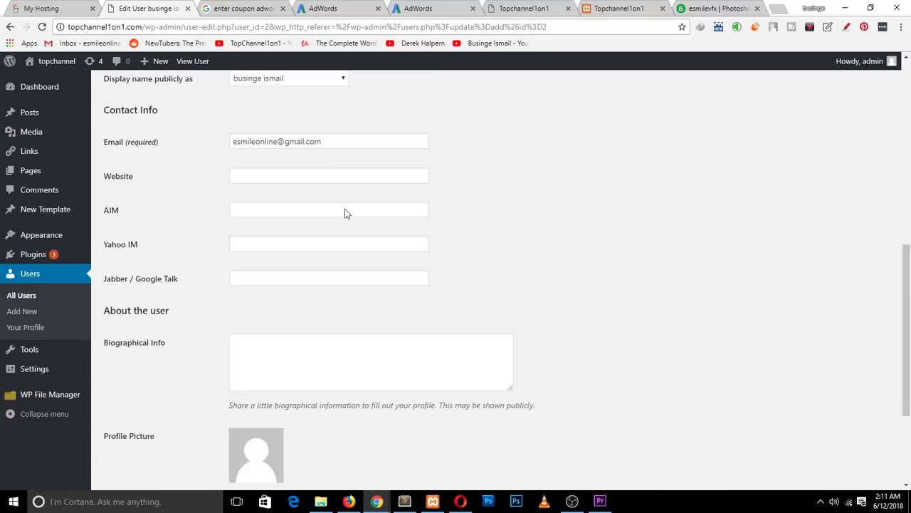
{"action": "scroll", "coordinate": [330, 201], "scroll_direction": "down", "scroll_amount": 3}
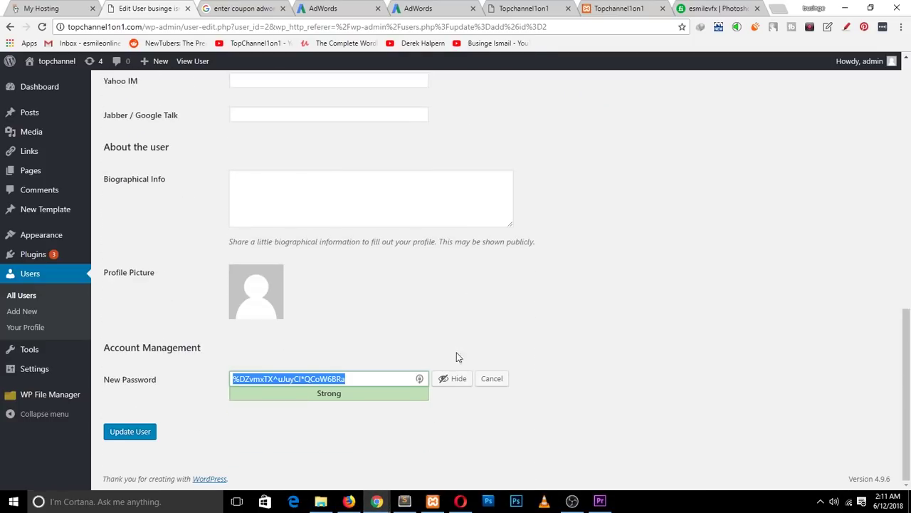
{"action": "left_click", "coordinate": [133, 432]}
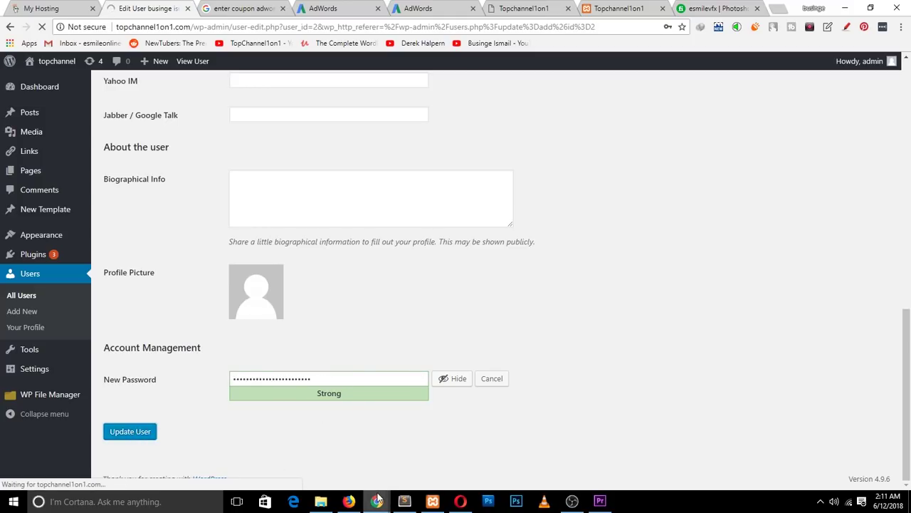
- Log in as test_user in the incognito window, pasting the account password into the Password field
{"action": "left_click", "coordinate": [425, 461]}
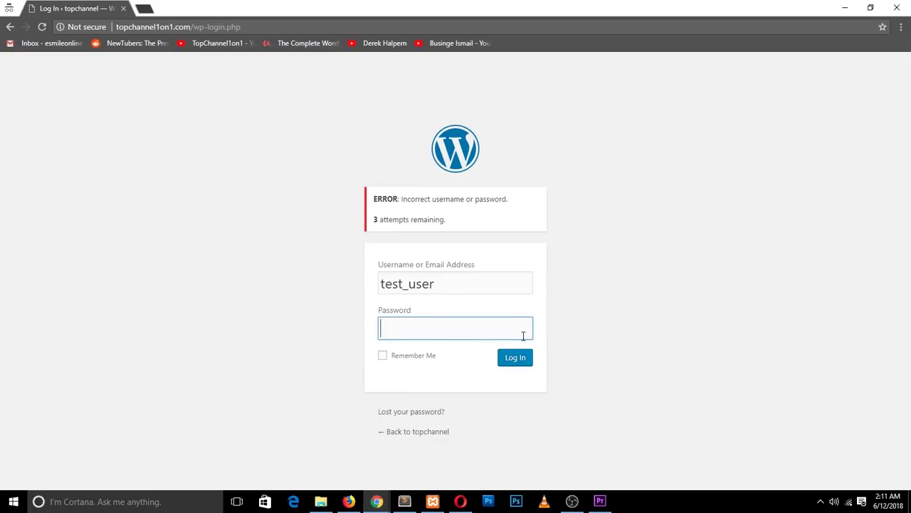
{"action": "key", "text": "ctrl+v"}
{"action": "left_click", "coordinate": [515, 363]}
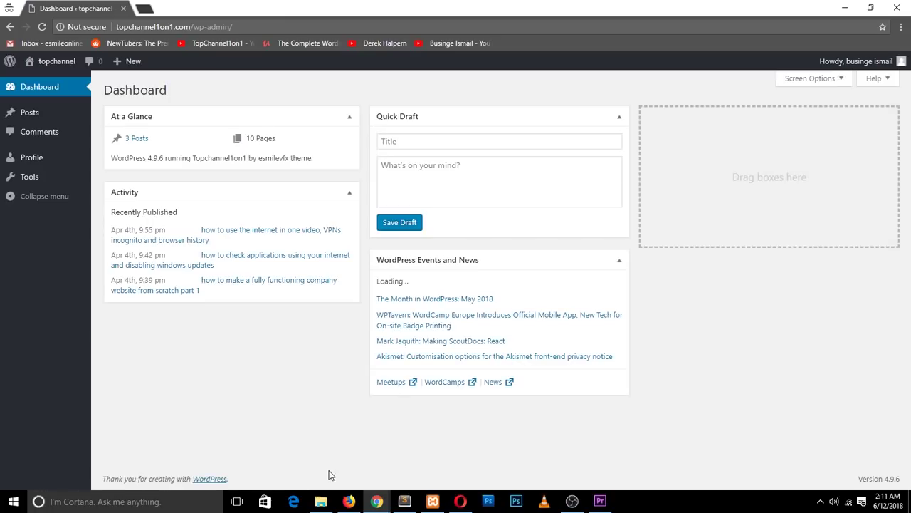
- Return to test_user's profile in the regular browser window, set the role to Subscriber and update the user
{"action": "key", "text": "alt+Tab"}
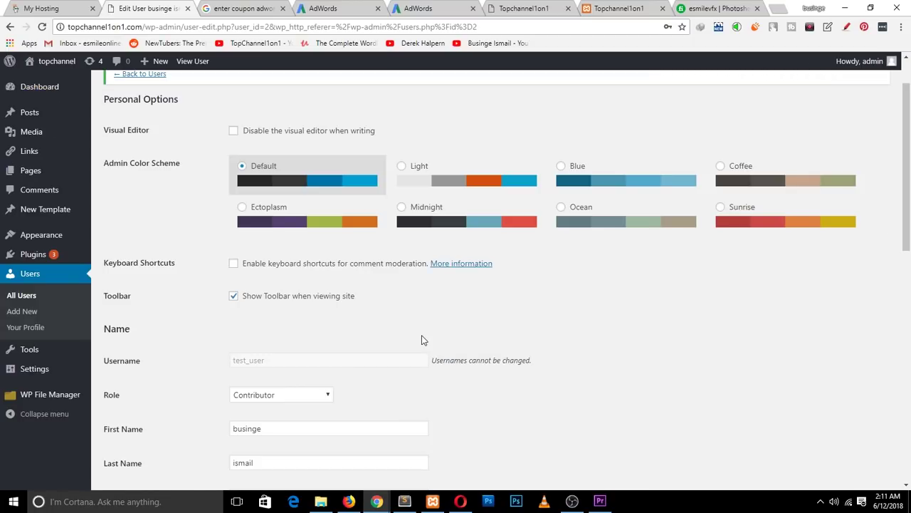
{"action": "scroll", "coordinate": [394, 337], "scroll_direction": "down", "scroll_amount": 3}
{"action": "left_click", "coordinate": [240, 227]}
{"action": "left_click", "coordinate": [261, 236]}
{"action": "scroll", "coordinate": [281, 234], "scroll_direction": "down", "scroll_amount": 4}
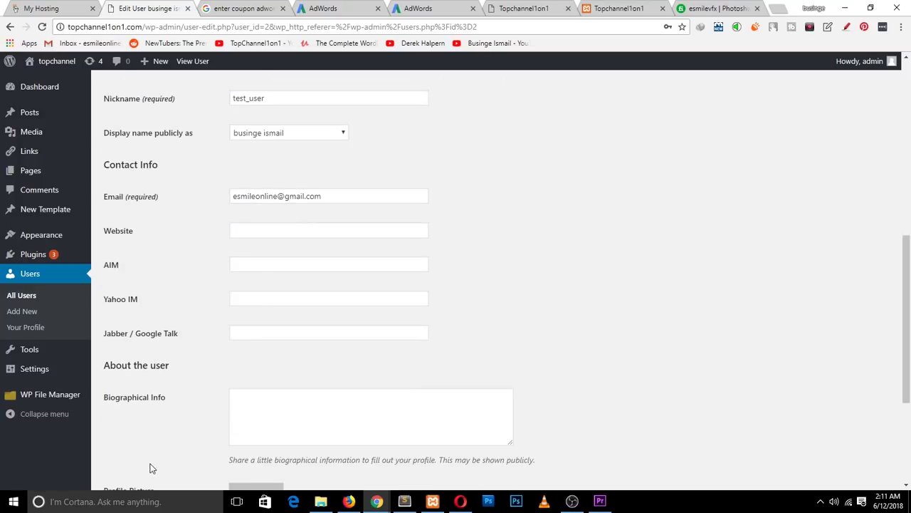
{"action": "scroll", "coordinate": [165, 445], "scroll_direction": "down", "scroll_amount": 3}
{"action": "left_click", "coordinate": [152, 436]}
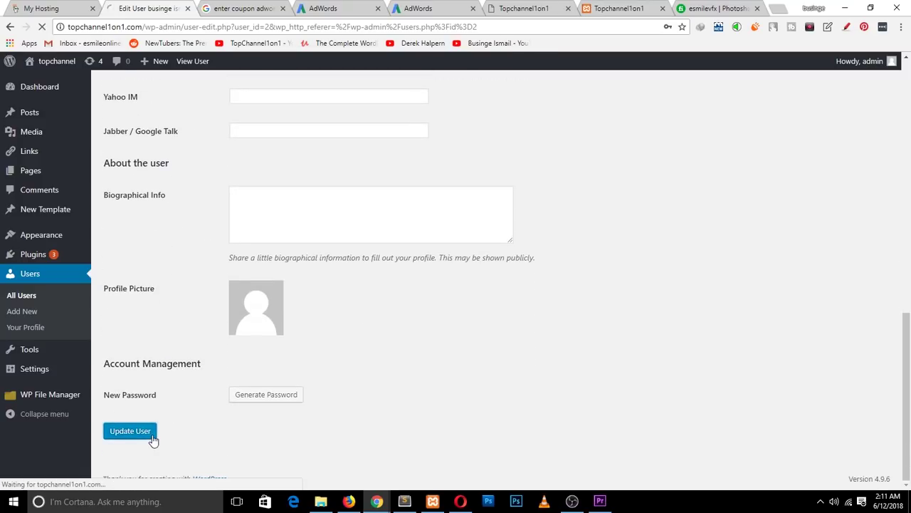
- Check that test_user's profile was saved, and reload the incognito dashboard to examine the Subscriber's available menus
{"action": "mouse_move", "coordinate": [377, 502]}
{"action": "left_click", "coordinate": [411, 460]}
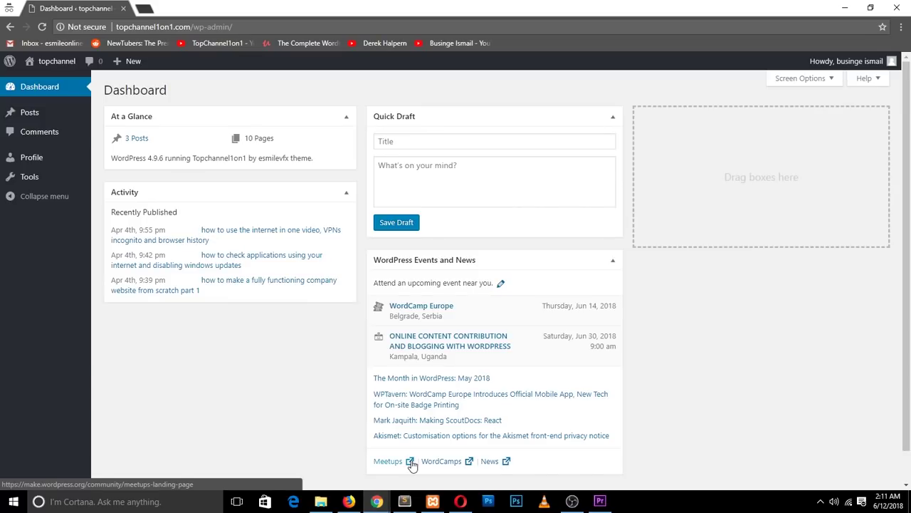
{"action": "left_click", "coordinate": [307, 431]}
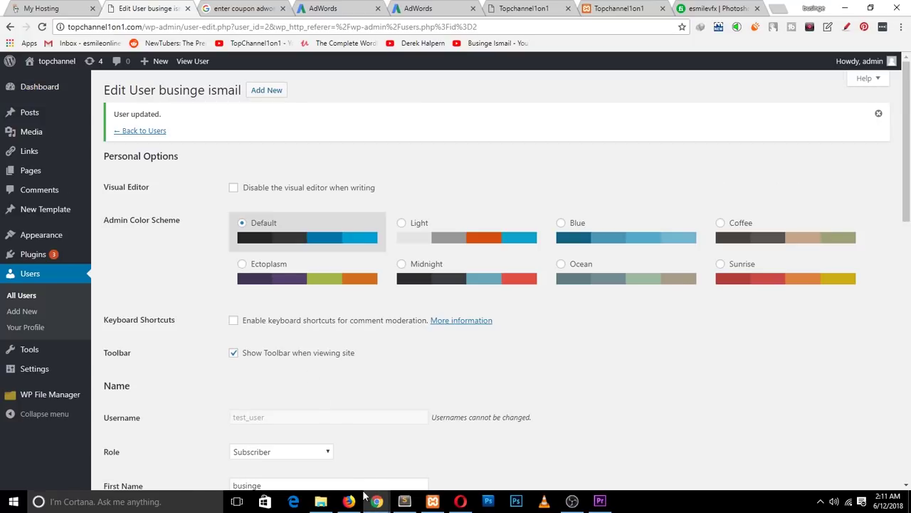
{"action": "left_click", "coordinate": [411, 463]}
{"action": "left_click", "coordinate": [42, 29]}
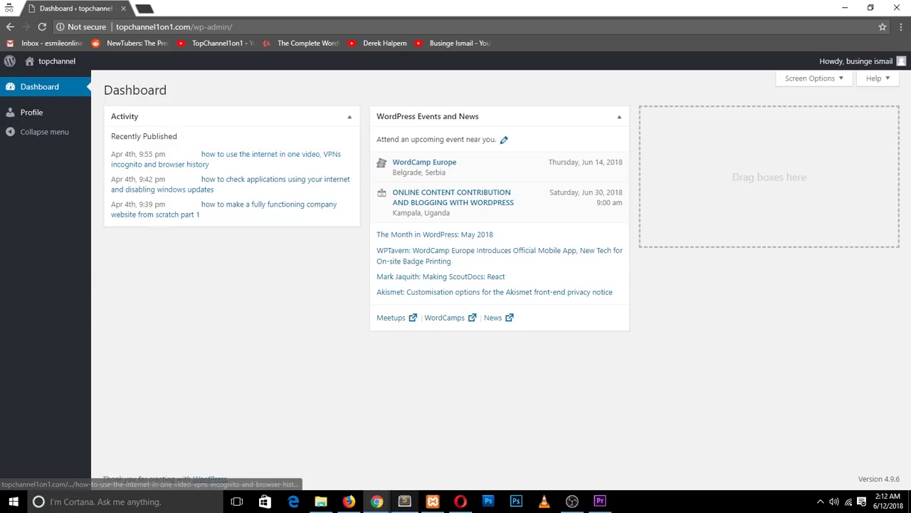
- Return to test_user's profile in the regular window, set the role to Contributor and update the user
{"action": "mouse_move", "coordinate": [377, 501]}
{"action": "left_click", "coordinate": [302, 442]}
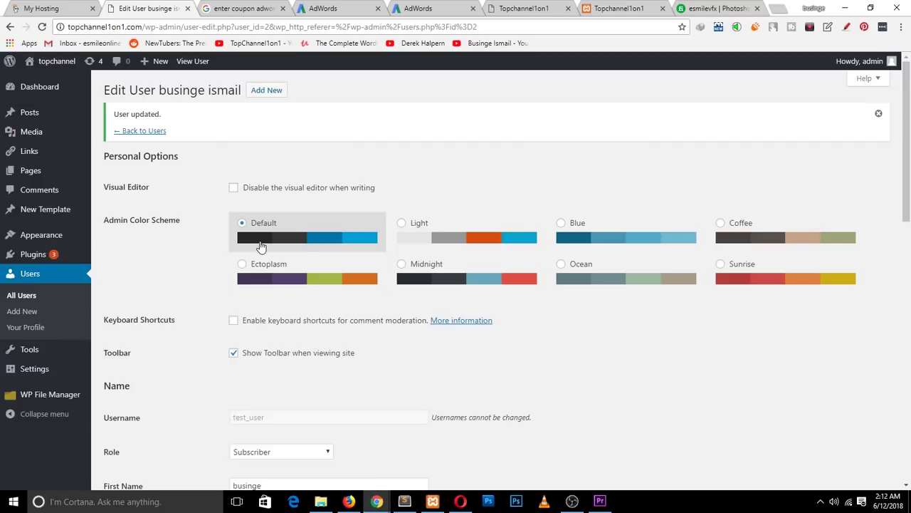
{"action": "scroll", "coordinate": [284, 299], "scroll_direction": "down", "scroll_amount": 2}
{"action": "left_click", "coordinate": [299, 338]}
{"action": "left_click", "coordinate": [294, 366]}
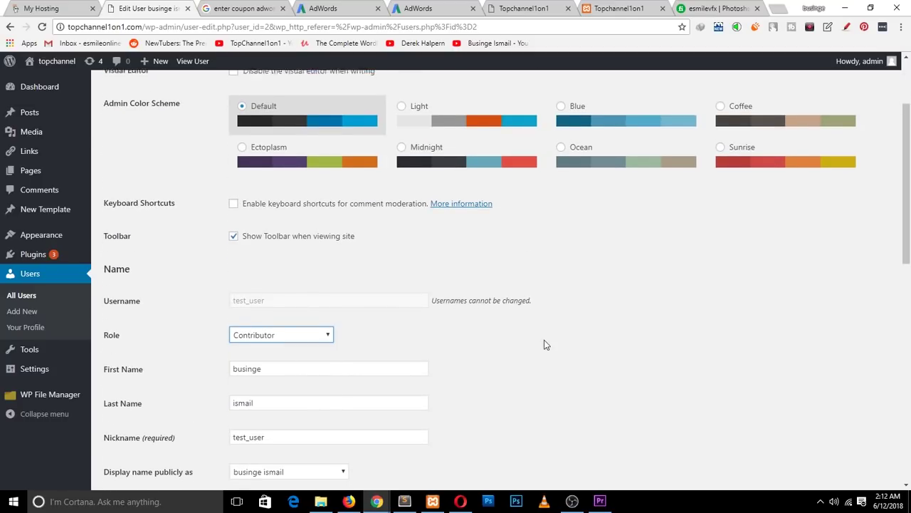
{"action": "scroll", "coordinate": [326, 410], "scroll_direction": "down", "scroll_amount": 8}
{"action": "left_click", "coordinate": [120, 428]}
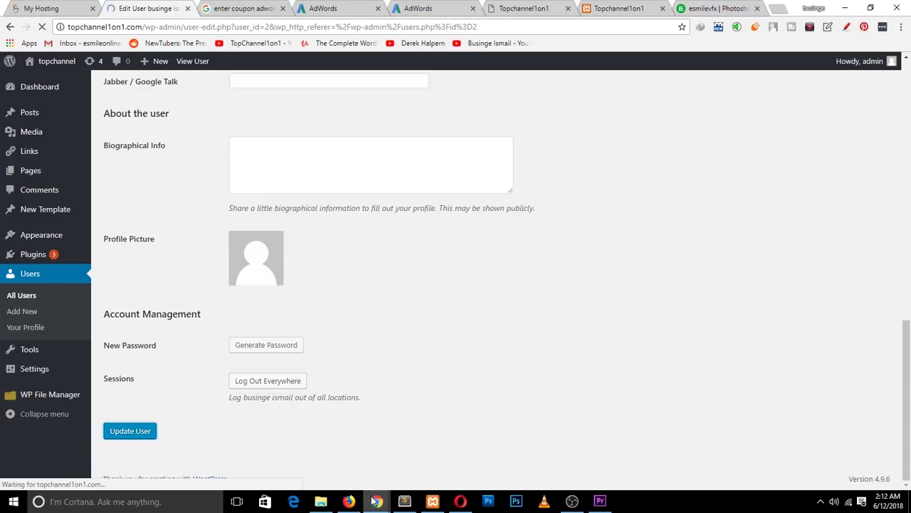
- Reload the incognito dashboard after checking the saved profile, and open the Posts list to examine the Contributor's access
{"action": "mouse_move", "coordinate": [376, 501]}
{"action": "left_click", "coordinate": [416, 452]}
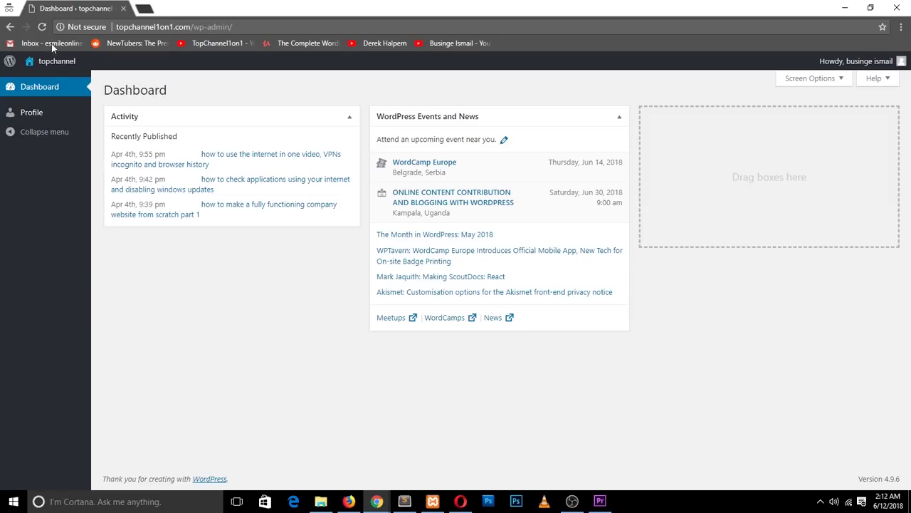
{"action": "mouse_move", "coordinate": [376, 501]}
{"action": "left_click", "coordinate": [345, 466]}
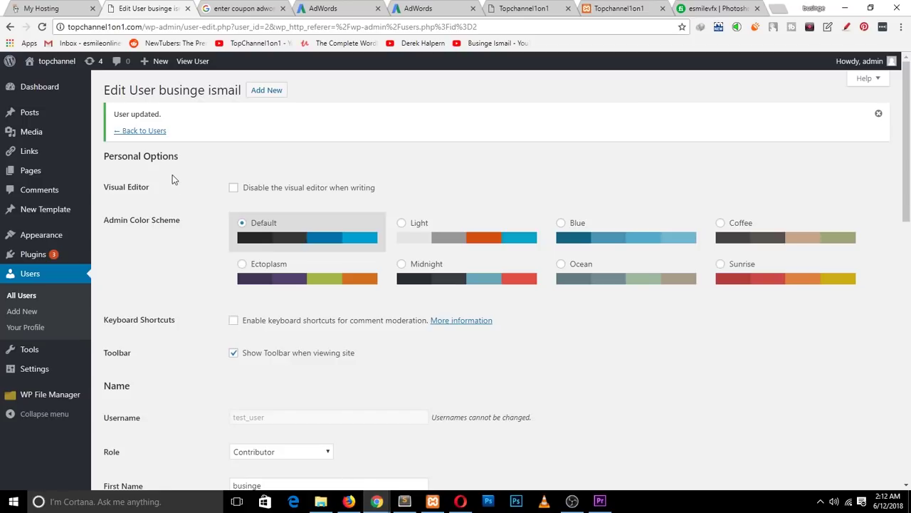
{"action": "left_click", "coordinate": [420, 456]}
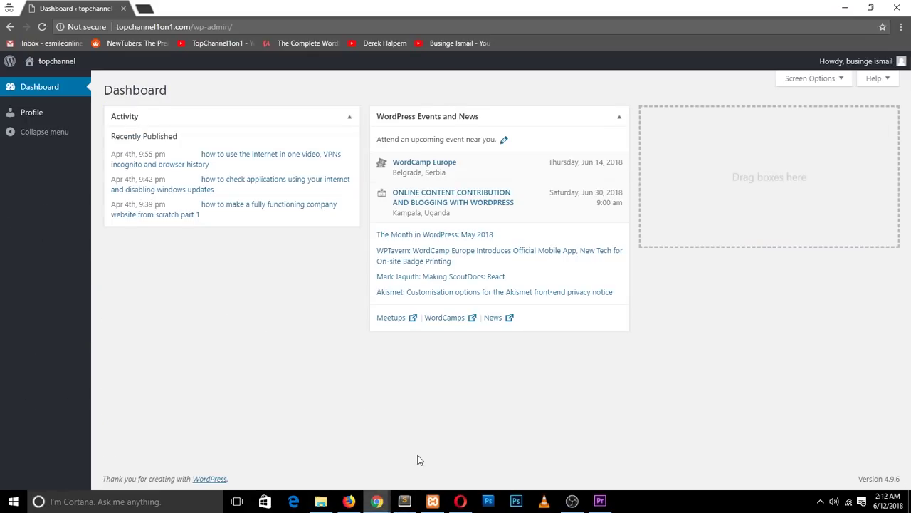
{"action": "left_click", "coordinate": [42, 26]}
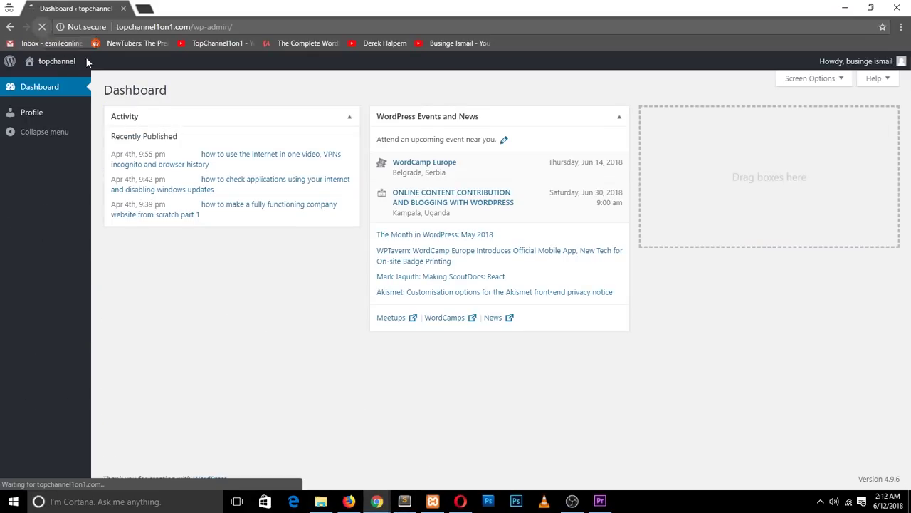
{"action": "left_click", "coordinate": [32, 112]}
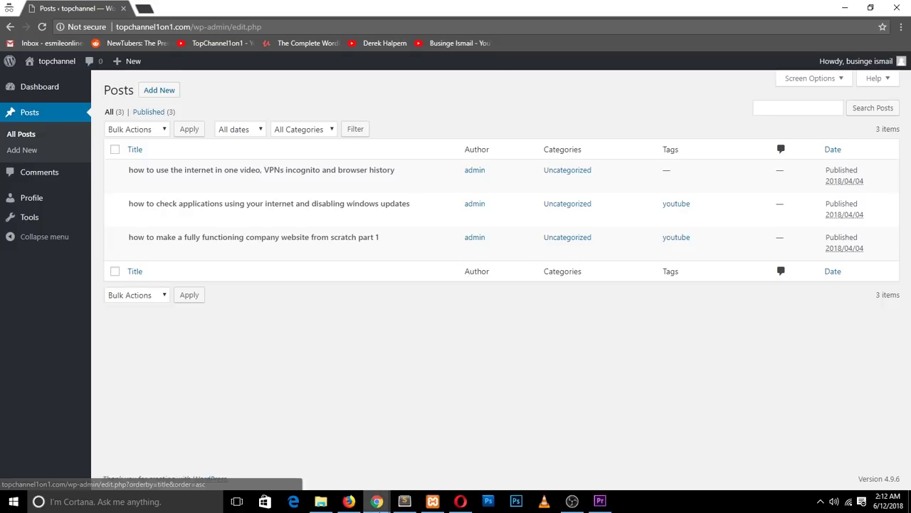
- Return to test_user's profile in the regular window, set the role to Author and update the user
{"action": "left_click", "coordinate": [351, 501]}
{"action": "left_click", "coordinate": [350, 502]}
{"action": "mouse_move", "coordinate": [376, 502]}
{"action": "left_click", "coordinate": [314, 441]}
{"action": "scroll", "coordinate": [298, 294], "scroll_direction": "down", "scroll_amount": 3}
{"action": "left_click", "coordinate": [317, 227]}
{"action": "left_click", "coordinate": [300, 260]}
{"action": "scroll", "coordinate": [510, 315], "scroll_direction": "down", "scroll_amount": 7}
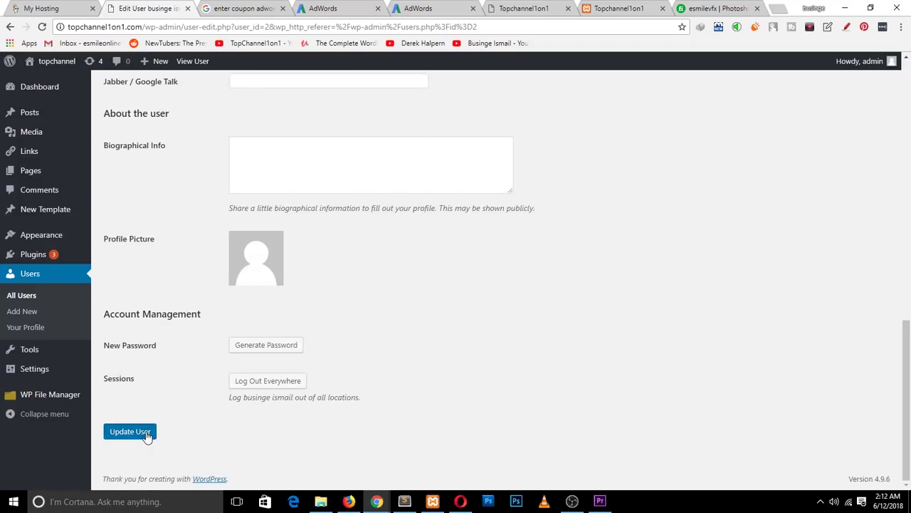
{"action": "left_click", "coordinate": [141, 431]}
- Reload the Posts page in the incognito window and open Comments to examine the Author's access
{"action": "mouse_move", "coordinate": [377, 501]}
{"action": "left_click", "coordinate": [380, 462]}
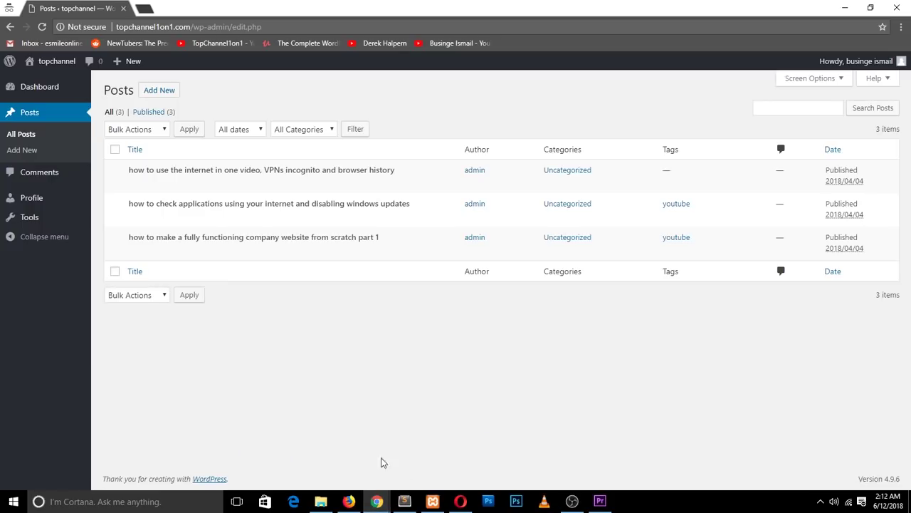
{"action": "left_click", "coordinate": [43, 26]}
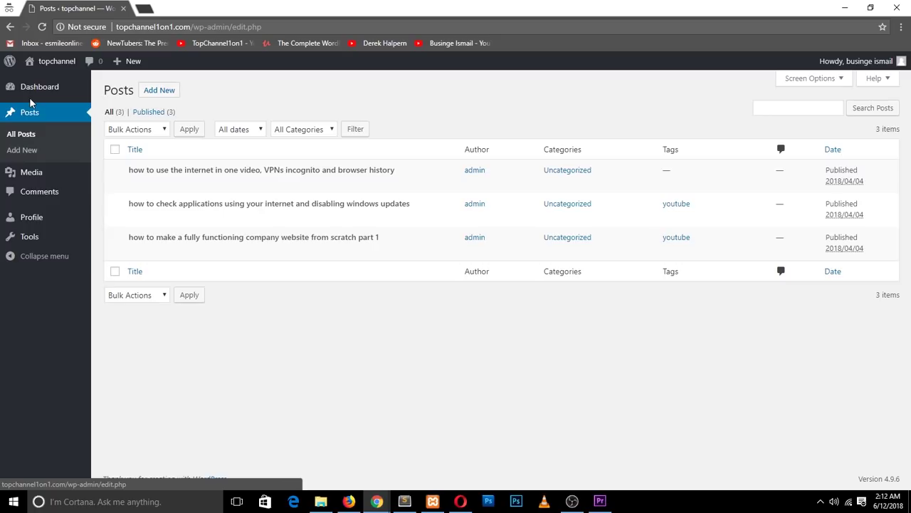
{"action": "mouse_move", "coordinate": [46, 183]}
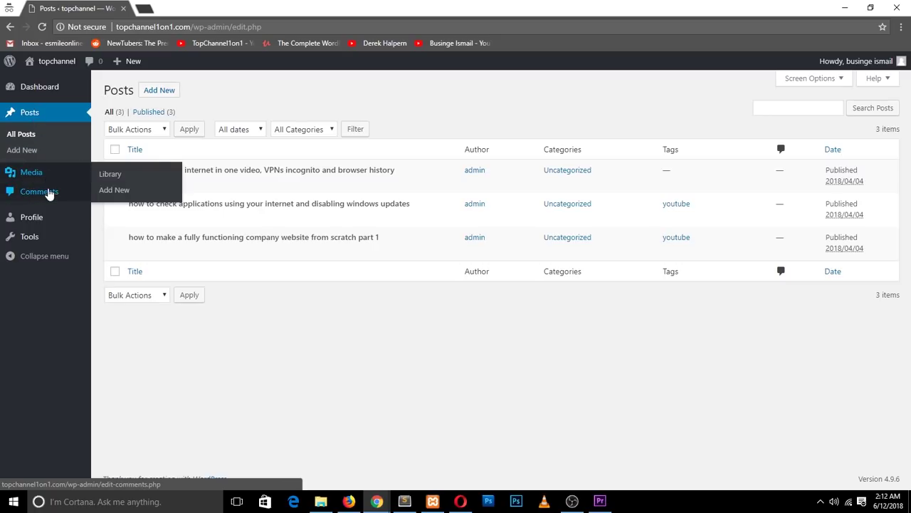
{"action": "left_click", "coordinate": [48, 187]}
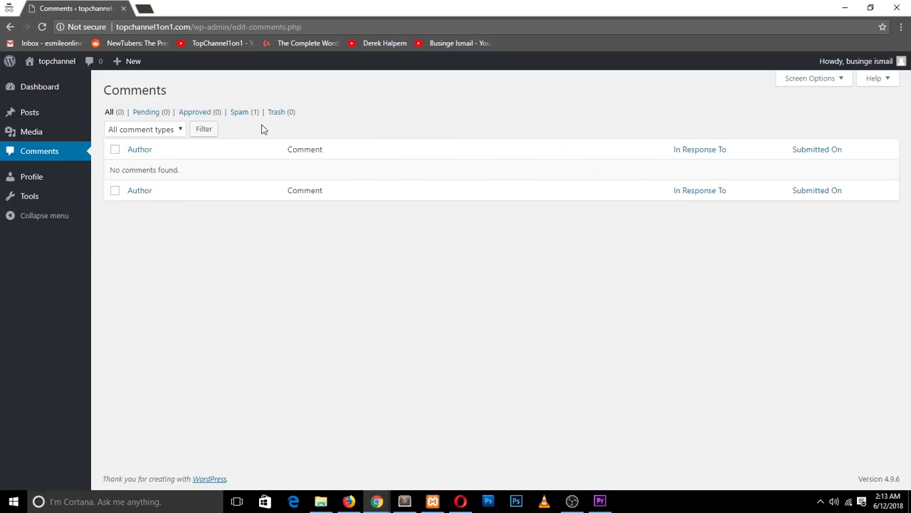
- Return to test_user's profile in the regular window, set the role to Editor and update the user
{"action": "left_click", "coordinate": [349, 501]}
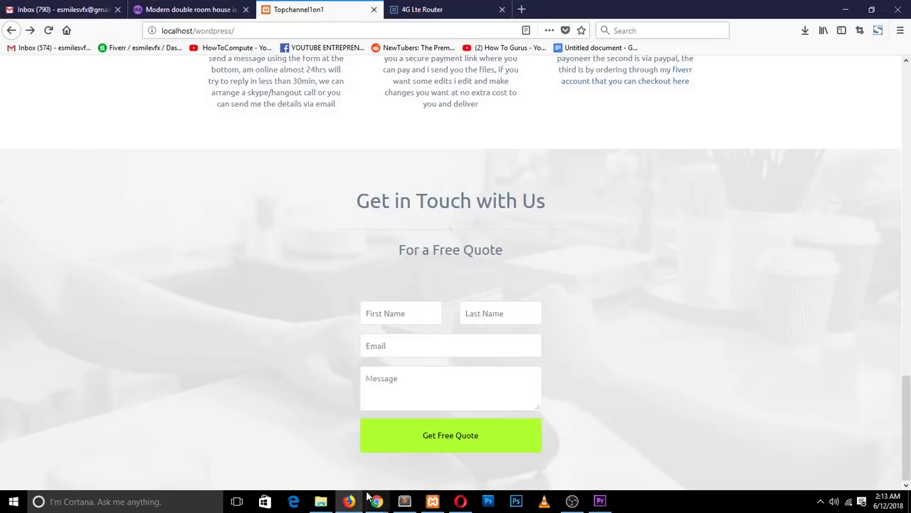
{"action": "left_click", "coordinate": [379, 501]}
{"action": "mouse_move", "coordinate": [385, 503]}
{"action": "left_click", "coordinate": [355, 470]}
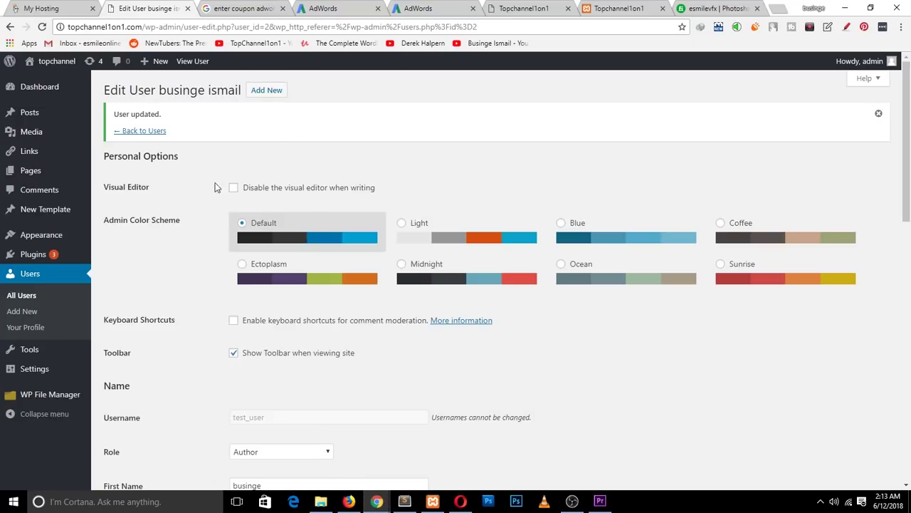
{"action": "scroll", "coordinate": [207, 270], "scroll_direction": "down", "scroll_amount": 8}
{"action": "scroll", "coordinate": [220, 349], "scroll_direction": "up", "scroll_amount": 8}
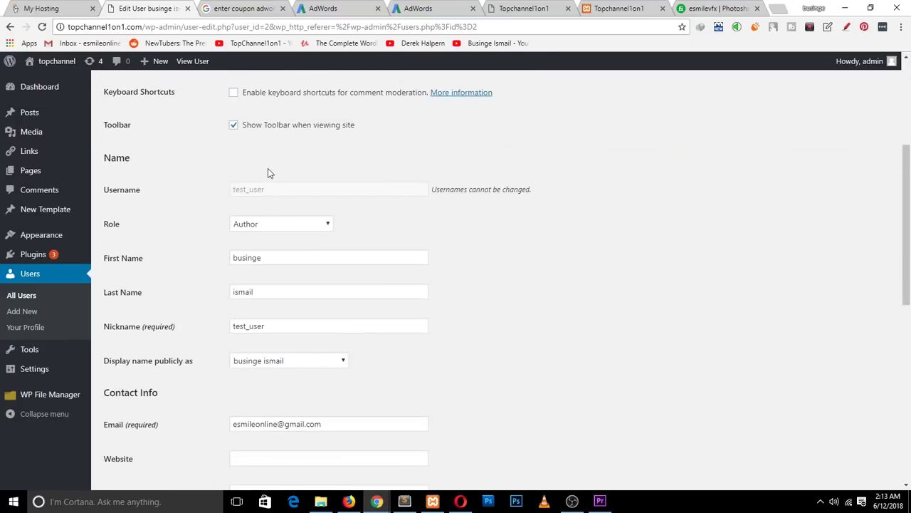
{"action": "left_click", "coordinate": [283, 222]}
{"action": "left_click", "coordinate": [281, 270]}
{"action": "scroll", "coordinate": [606, 289], "scroll_direction": "down", "scroll_amount": 5}
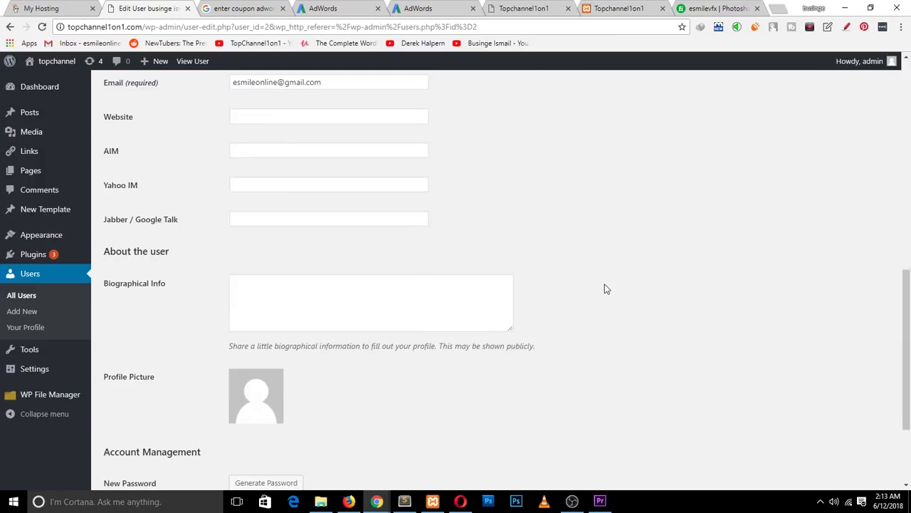
- Reload the Comments page in the incognito window and examine the Editor's menus, including the Pages options
{"action": "key", "text": "alt+Tab"}
{"action": "left_click", "coordinate": [40, 28]}
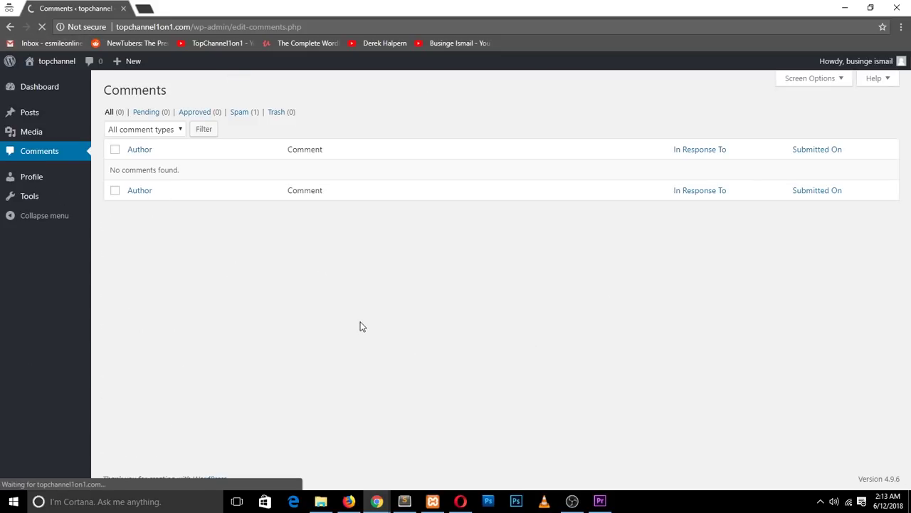
{"action": "mouse_move", "coordinate": [55, 173]}
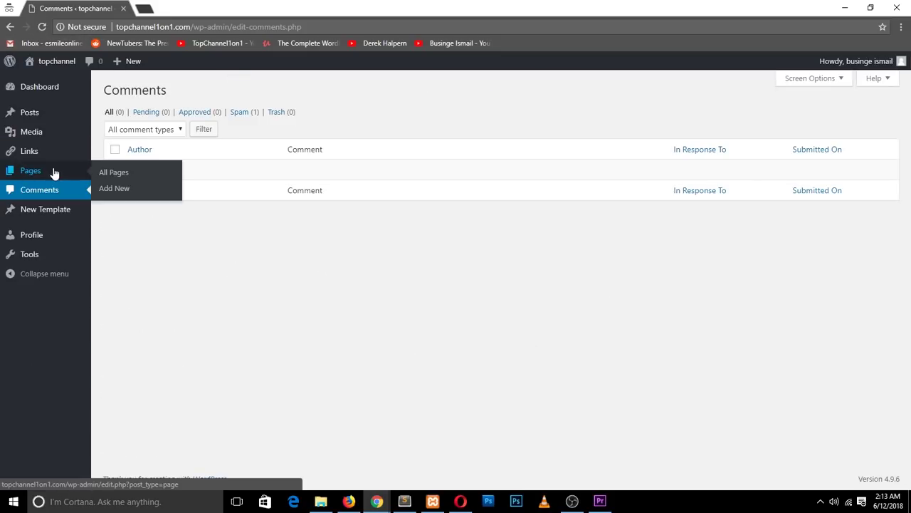
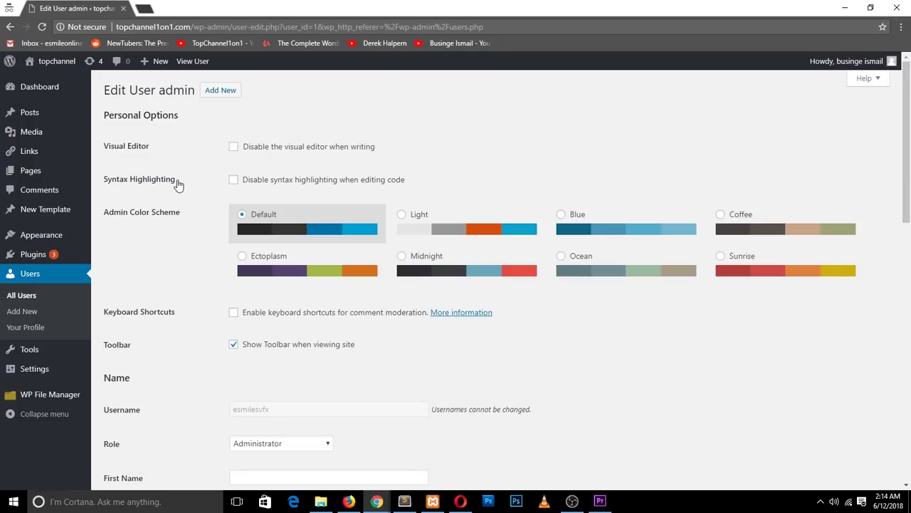
- Review test_user's profile in the regular window, and return to the admin user's edit page in the incognito window
{"action": "mouse_move", "coordinate": [375, 500]}
{"action": "left_click", "coordinate": [331, 458]}
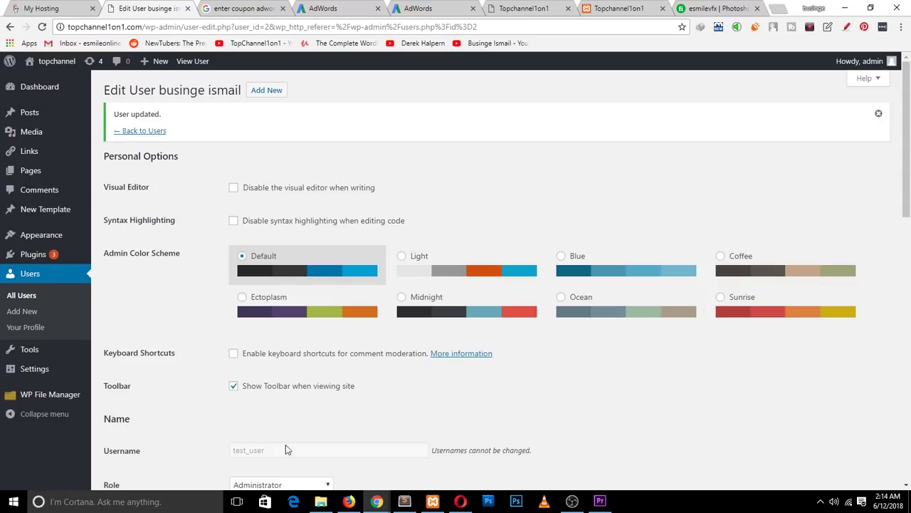
{"action": "mouse_move", "coordinate": [373, 499]}
{"action": "left_click", "coordinate": [434, 438]}
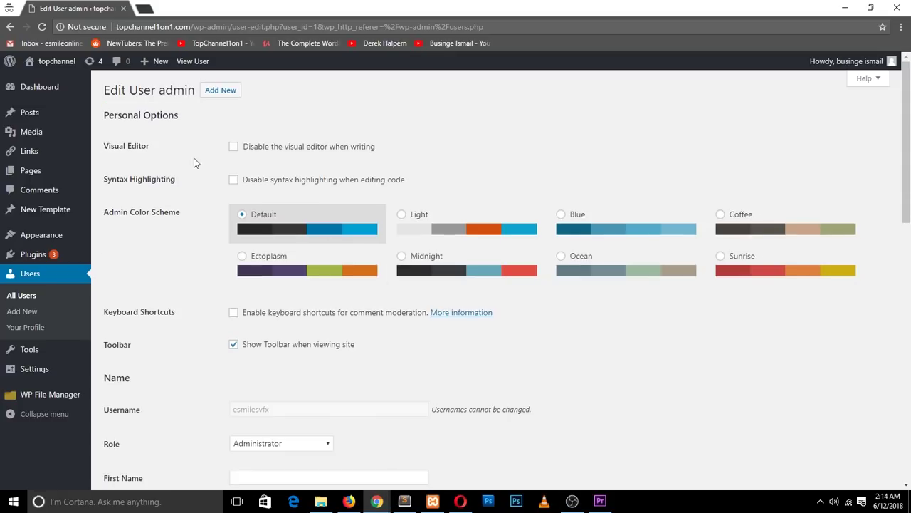
- Set the admin user's role to Subscriber from test_user's incognito session and update the user
{"action": "scroll", "coordinate": [285, 285], "scroll_direction": "down", "scroll_amount": 3}
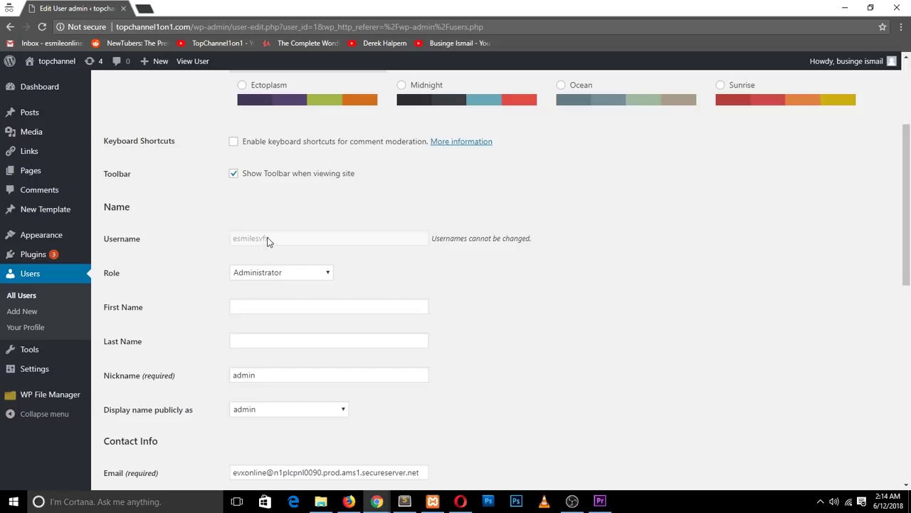
{"action": "scroll", "coordinate": [285, 256], "scroll_direction": "up", "scroll_amount": 2}
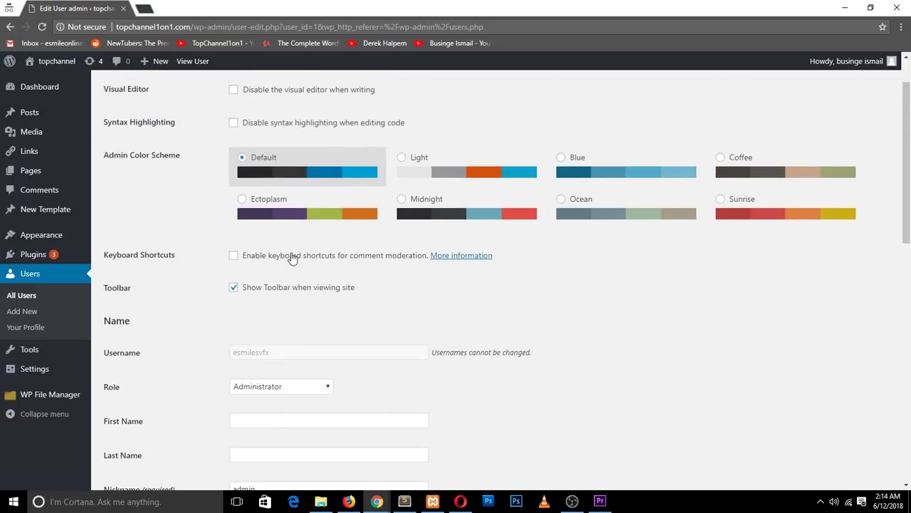
{"action": "scroll", "coordinate": [300, 276], "scroll_direction": "down", "scroll_amount": 2}
{"action": "left_click", "coordinate": [300, 277]}
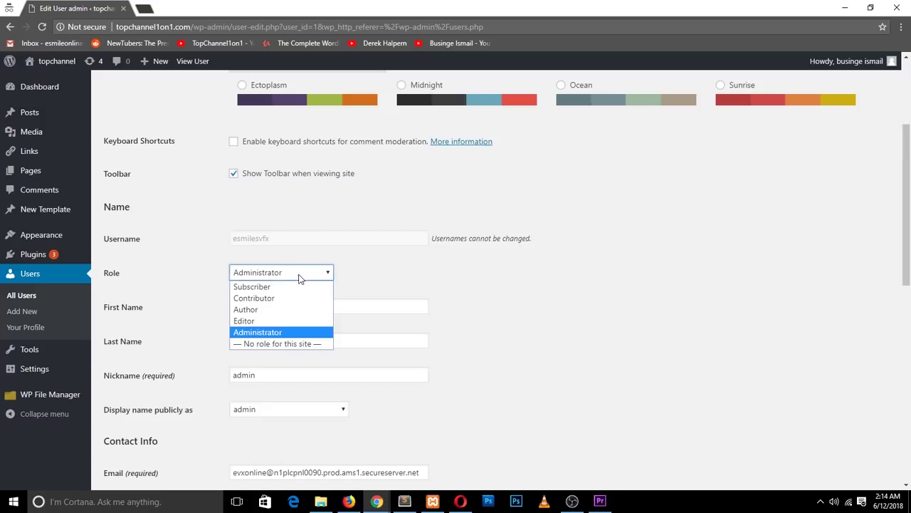
{"action": "left_click", "coordinate": [263, 286]}
{"action": "scroll", "coordinate": [565, 264], "scroll_direction": "down", "scroll_amount": 8}
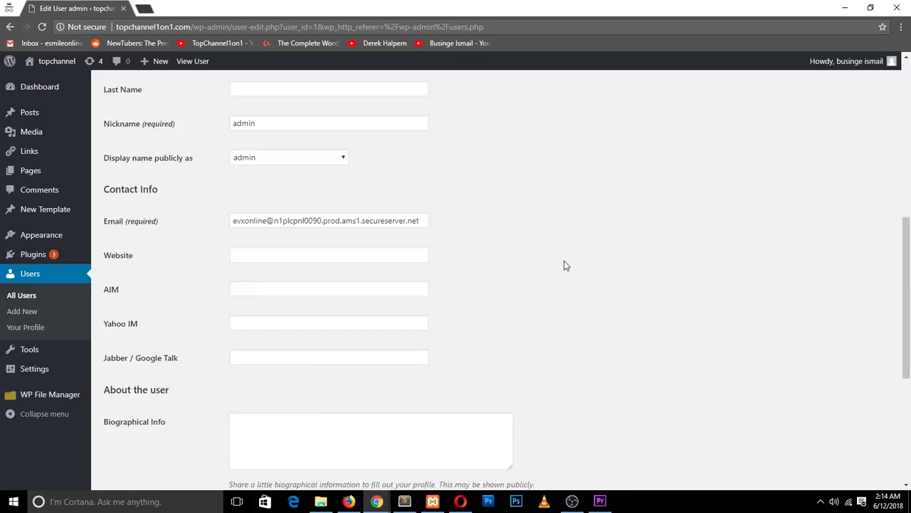
{"action": "left_click", "coordinate": [149, 432]}
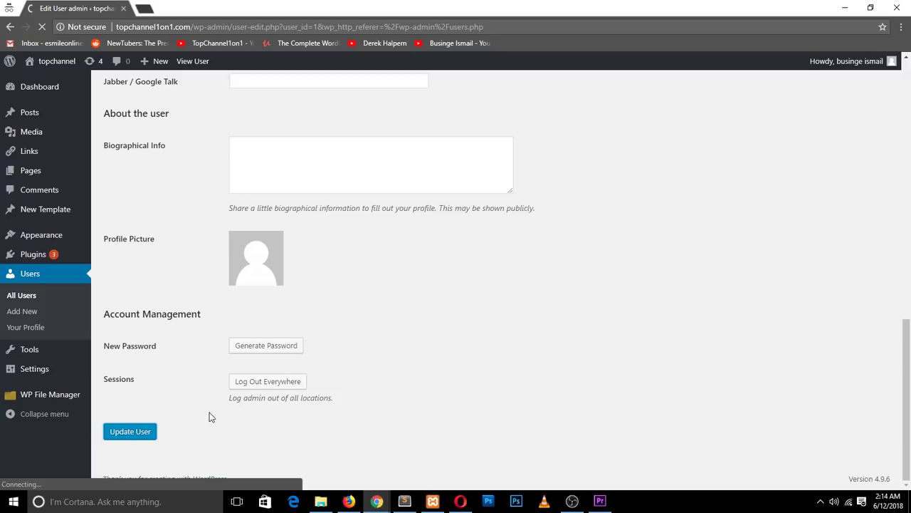
- Switch to the regular window and reload test_user's edit page to check the demoted admin's access
{"action": "mouse_move", "coordinate": [376, 501]}
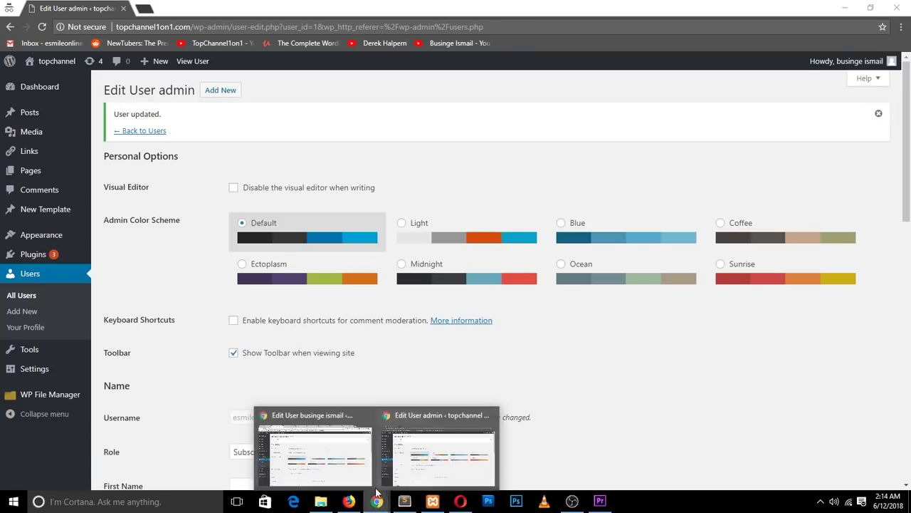
{"action": "left_click", "coordinate": [341, 448]}
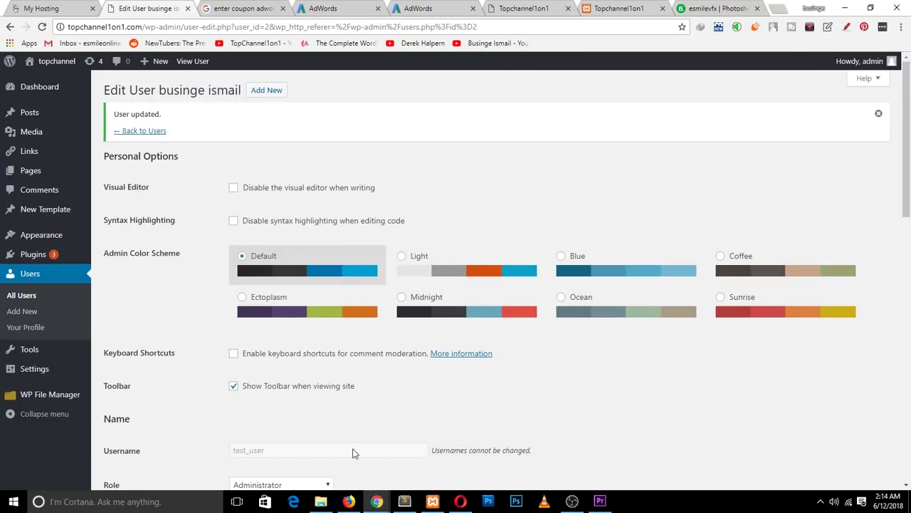
{"action": "left_click", "coordinate": [42, 26]}
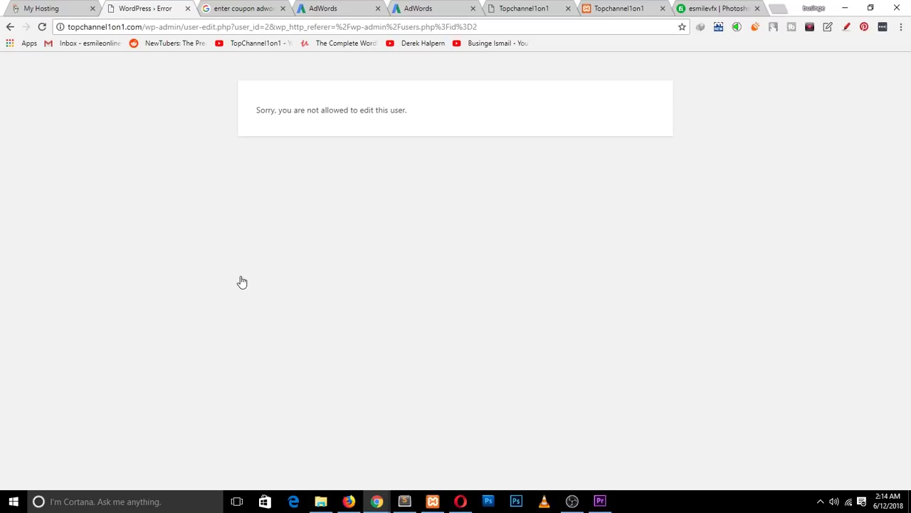
- Return to the incognito window, set the admin user's role to Administrator and update the user
{"action": "mouse_move", "coordinate": [376, 501]}
{"action": "left_click", "coordinate": [403, 470]}
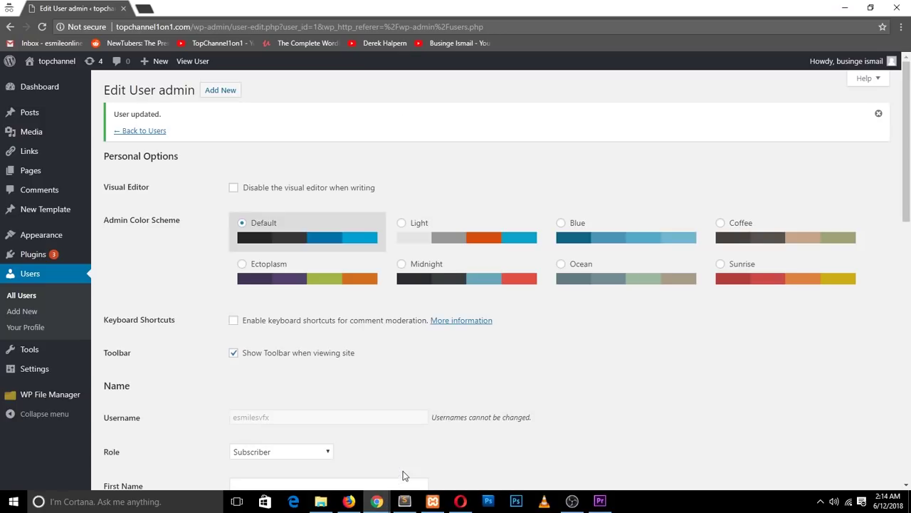
{"action": "scroll", "coordinate": [335, 356], "scroll_direction": "down", "scroll_amount": 5}
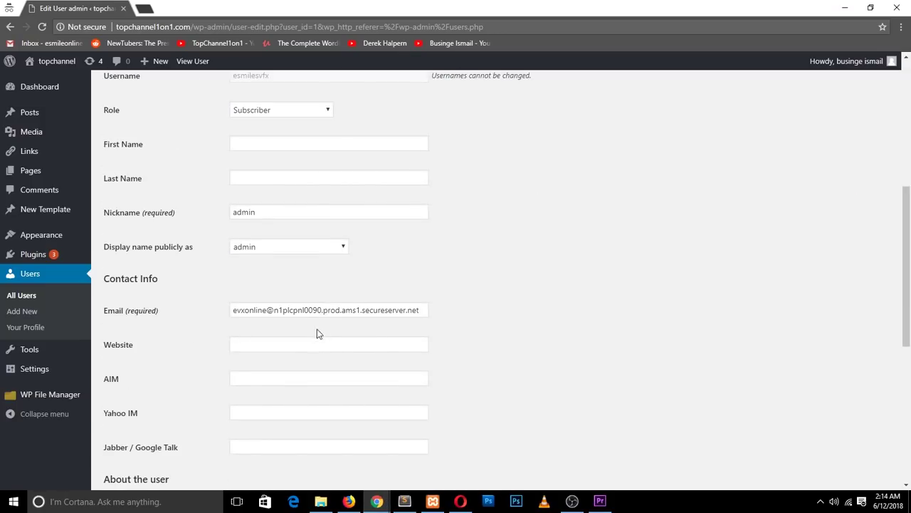
{"action": "scroll", "coordinate": [309, 314], "scroll_direction": "up", "scroll_amount": 5}
{"action": "scroll", "coordinate": [303, 370], "scroll_direction": "down", "scroll_amount": 3}
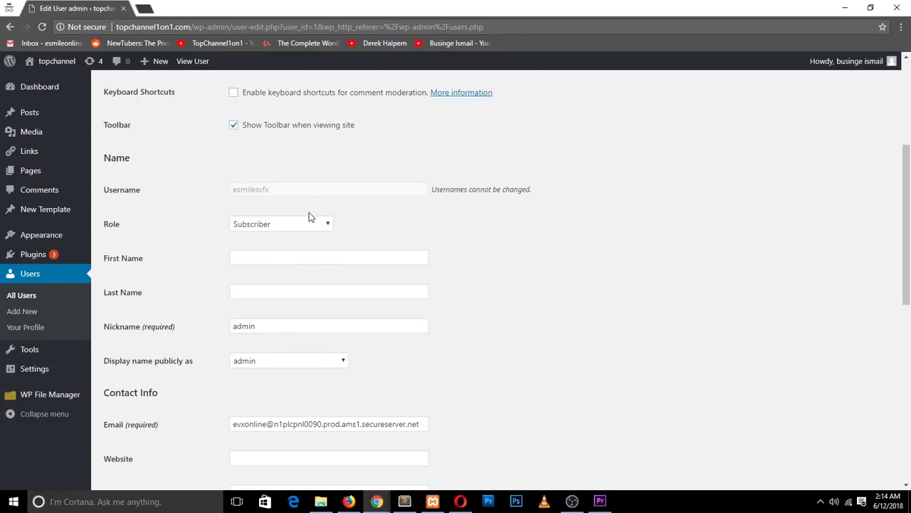
{"action": "left_click", "coordinate": [310, 217]}
{"action": "left_click", "coordinate": [278, 281]}
{"action": "scroll", "coordinate": [332, 358], "scroll_direction": "down", "scroll_amount": 5}
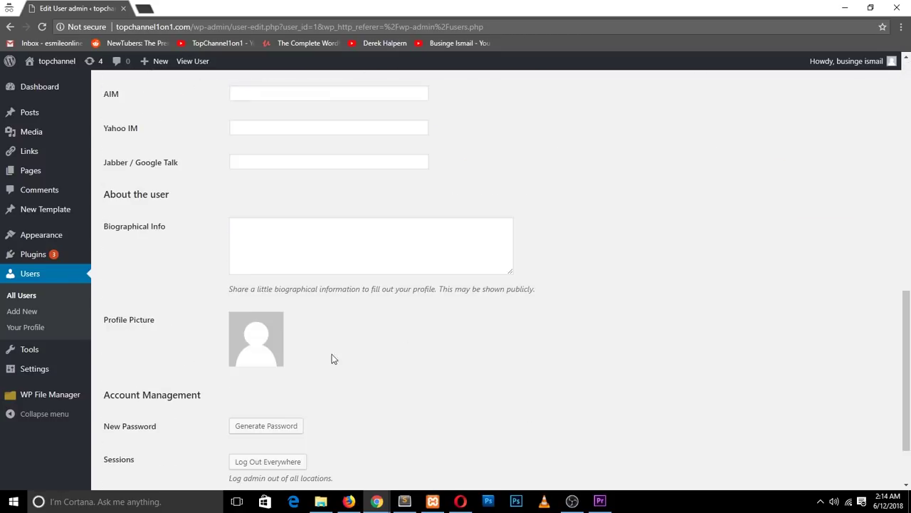
{"action": "scroll", "coordinate": [332, 358], "scroll_direction": "down", "scroll_amount": 2}
{"action": "left_click", "coordinate": [131, 431]}
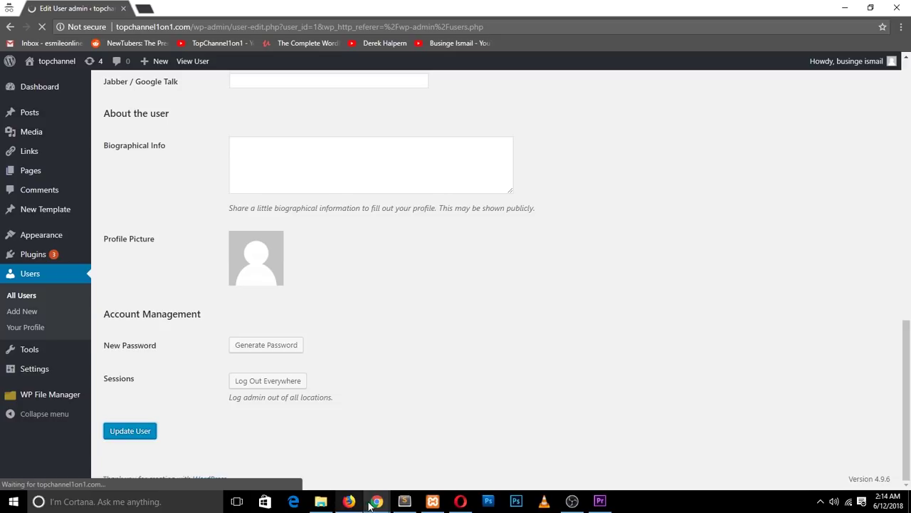
- Reload test_user's edit page in the regular window and review the available menus and role setting
{"action": "mouse_move", "coordinate": [377, 501]}
{"action": "left_click", "coordinate": [359, 466]}
{"action": "left_click", "coordinate": [42, 27]}
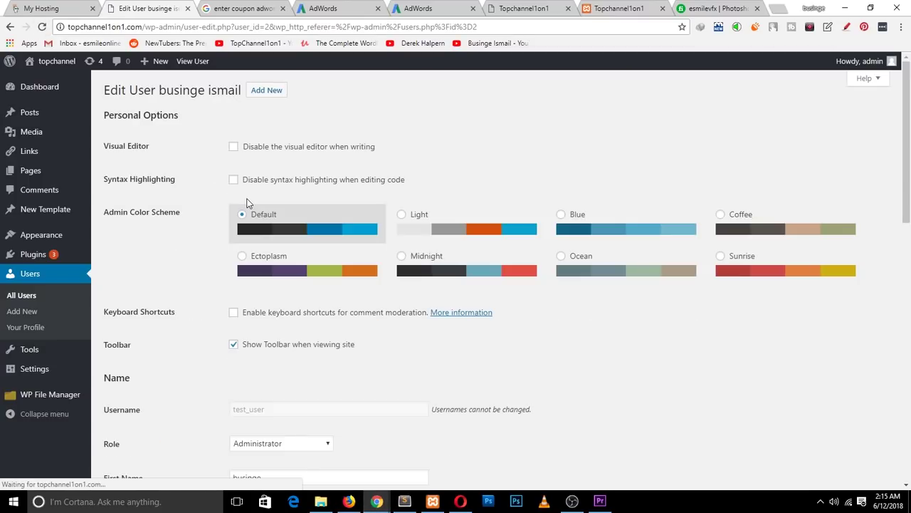
{"action": "scroll", "coordinate": [270, 242], "scroll_direction": "down", "scroll_amount": 2}
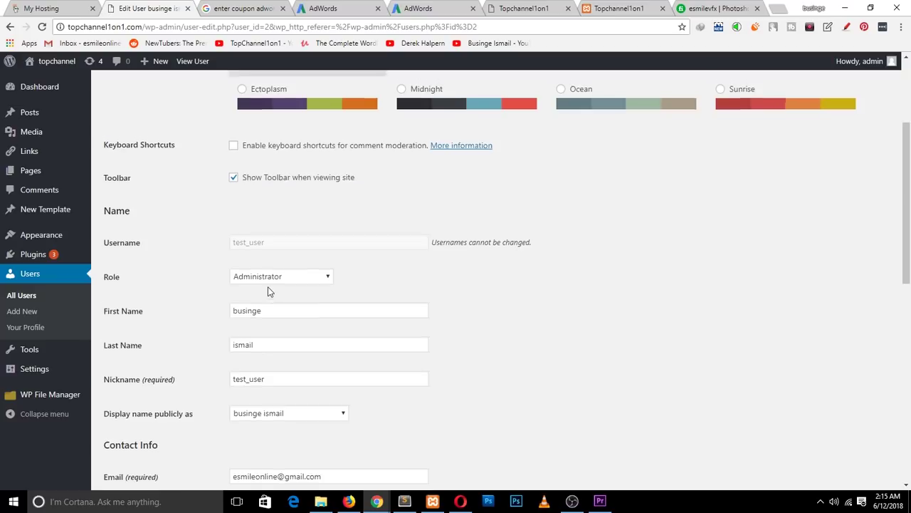
{"action": "scroll", "coordinate": [268, 291], "scroll_direction": "up", "scroll_amount": 2}
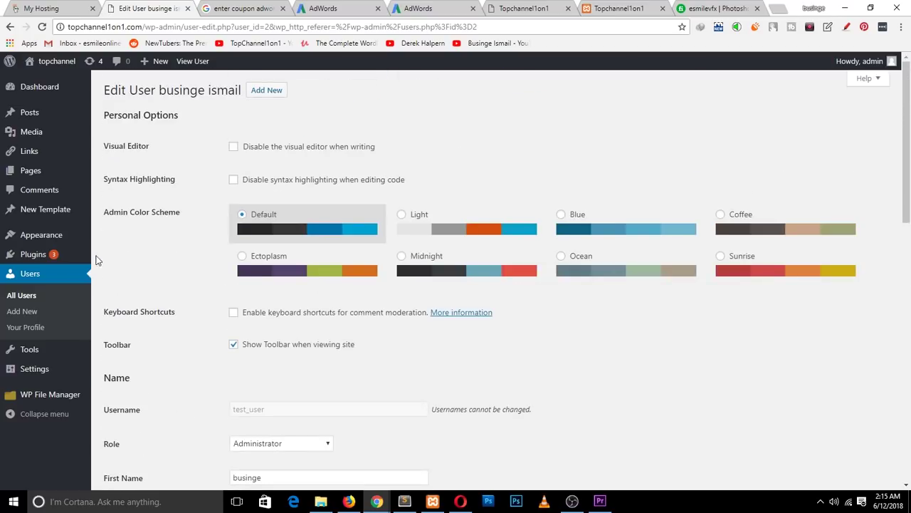
- Delete test_user from the Users list, choosing to delete all content owned by that user
{"action": "left_click", "coordinate": [49, 273]}
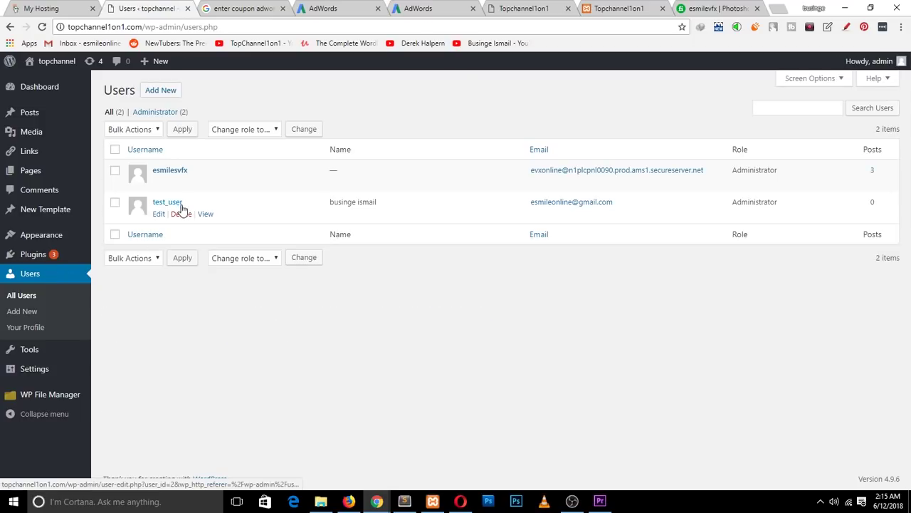
{"action": "left_click", "coordinate": [184, 214]}
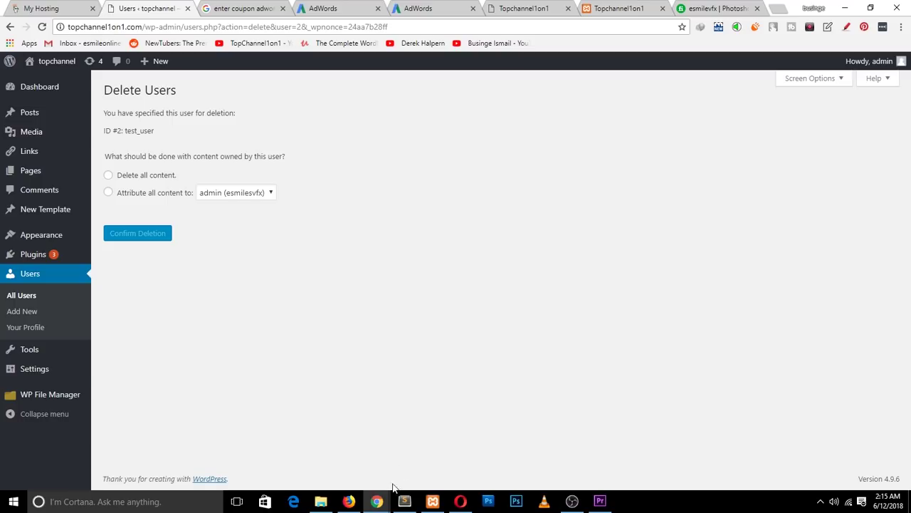
{"action": "left_click", "coordinate": [108, 175]}
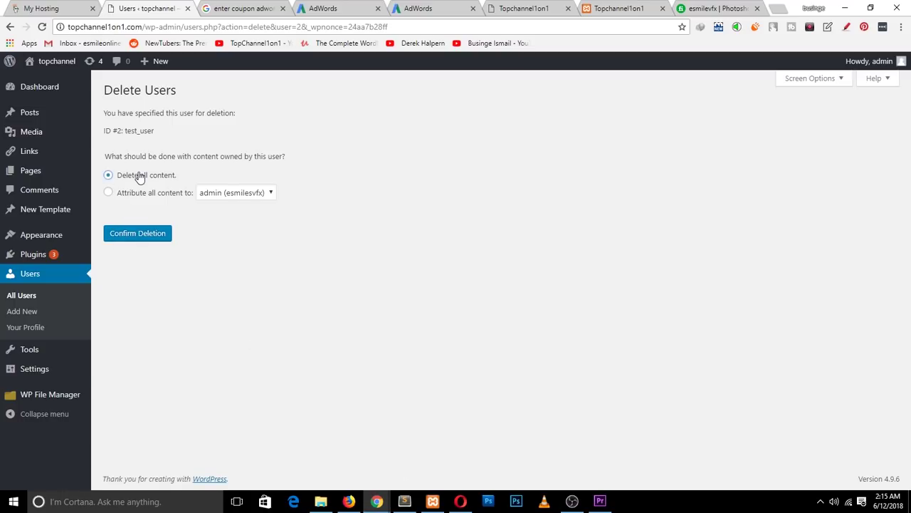
{"action": "left_click", "coordinate": [149, 240]}
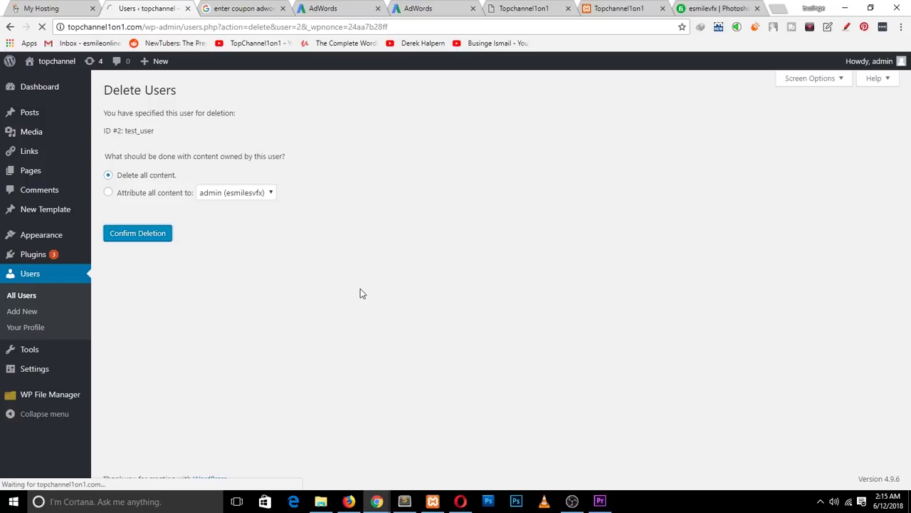
- Reload the admin edit page in the incognito window to check test_user's access, and return to the regular window's Users list
{"action": "mouse_move", "coordinate": [388, 498]}
{"action": "left_click", "coordinate": [409, 471]}
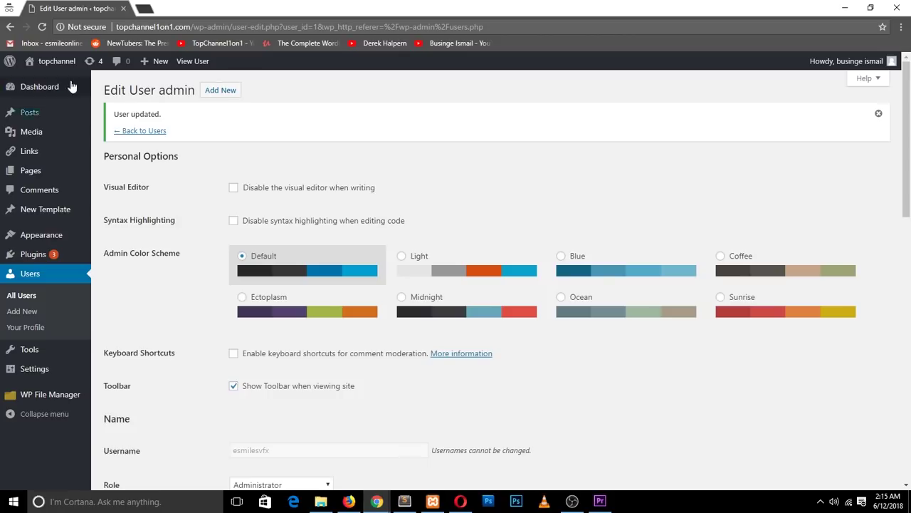
{"action": "left_click", "coordinate": [43, 24]}
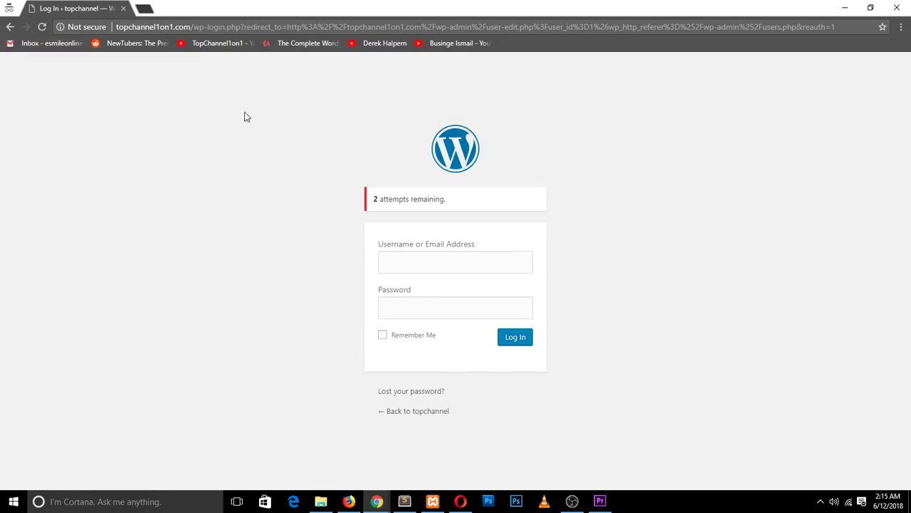
{"action": "mouse_move", "coordinate": [376, 500]}
{"action": "left_click", "coordinate": [315, 443]}
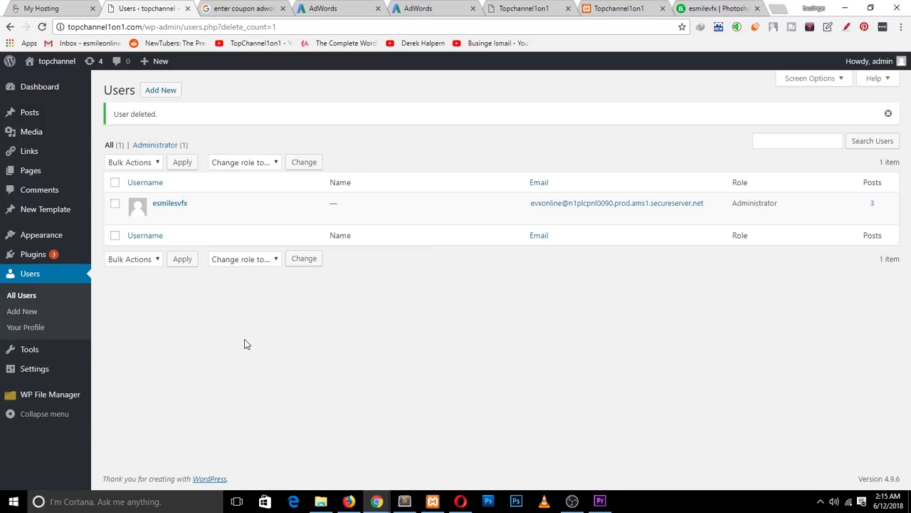